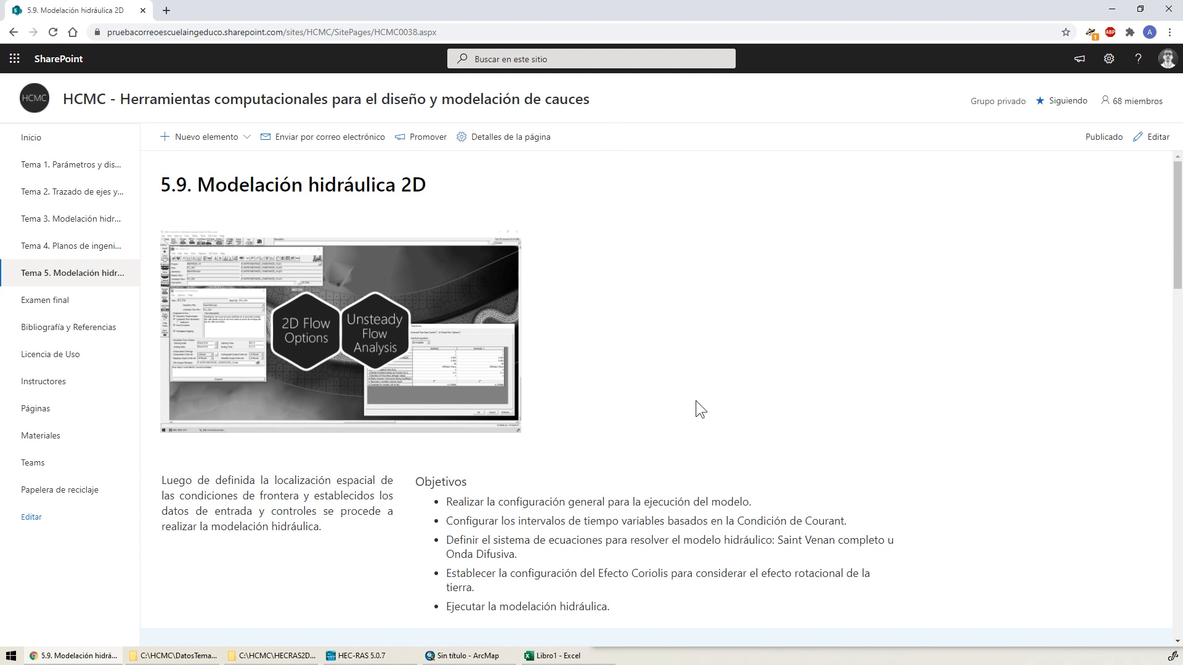
- Switch to HEC-RAS, clearing the browser and file explorer windows away and repositioning its main window
click(1111, 9)
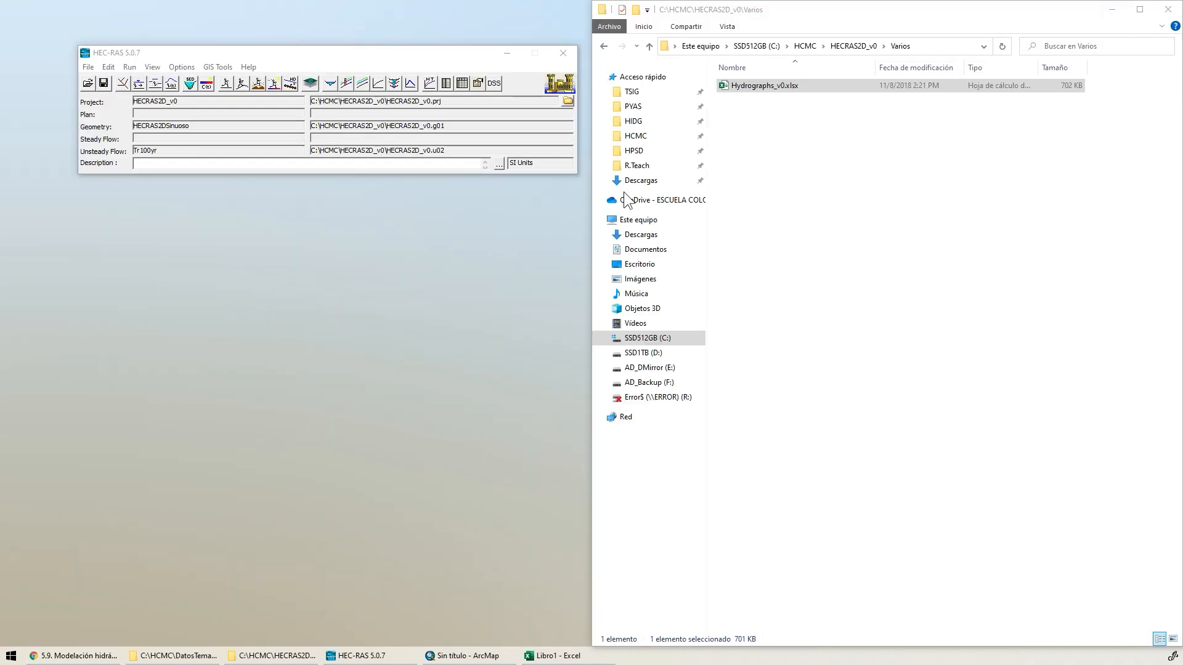
click(304, 61)
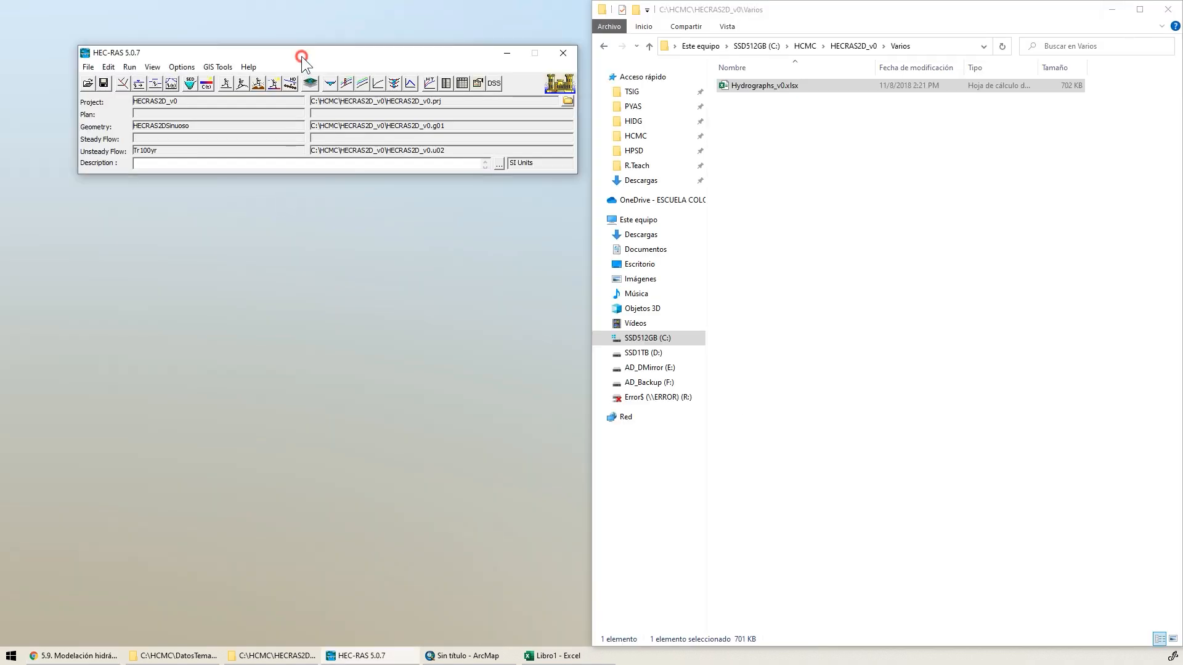
click(1112, 9)
drag(331, 52, 319, 39)
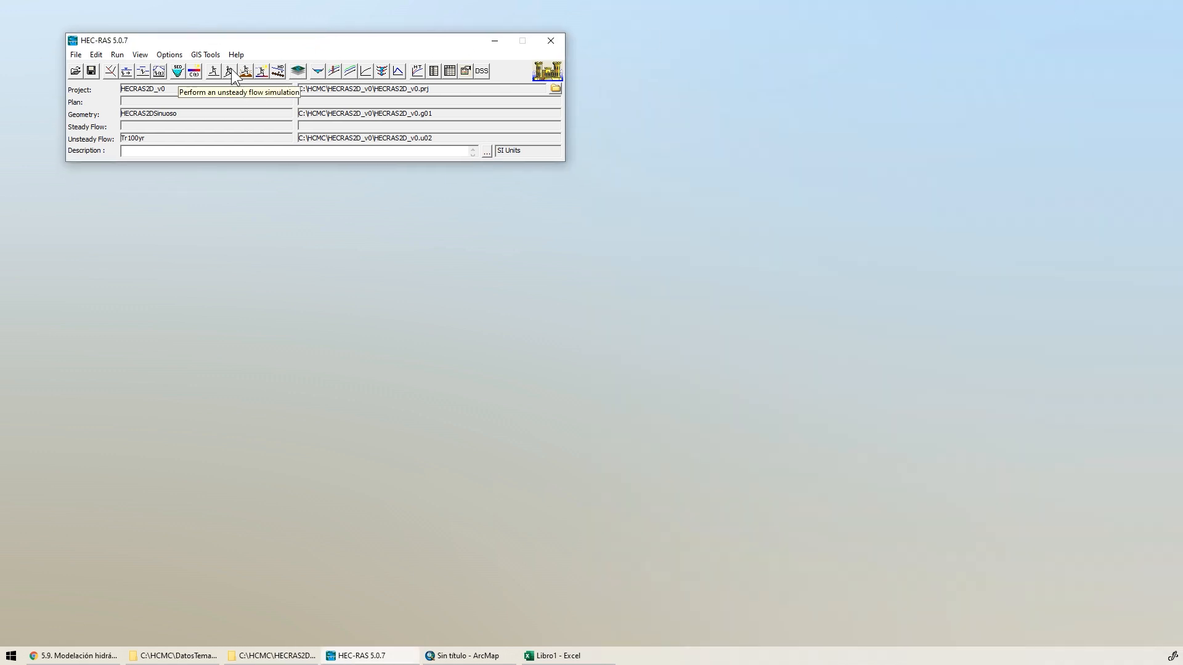
- Load the Tr233yr unsteady flow data file as the active flow data and close its editor
click(158, 72)
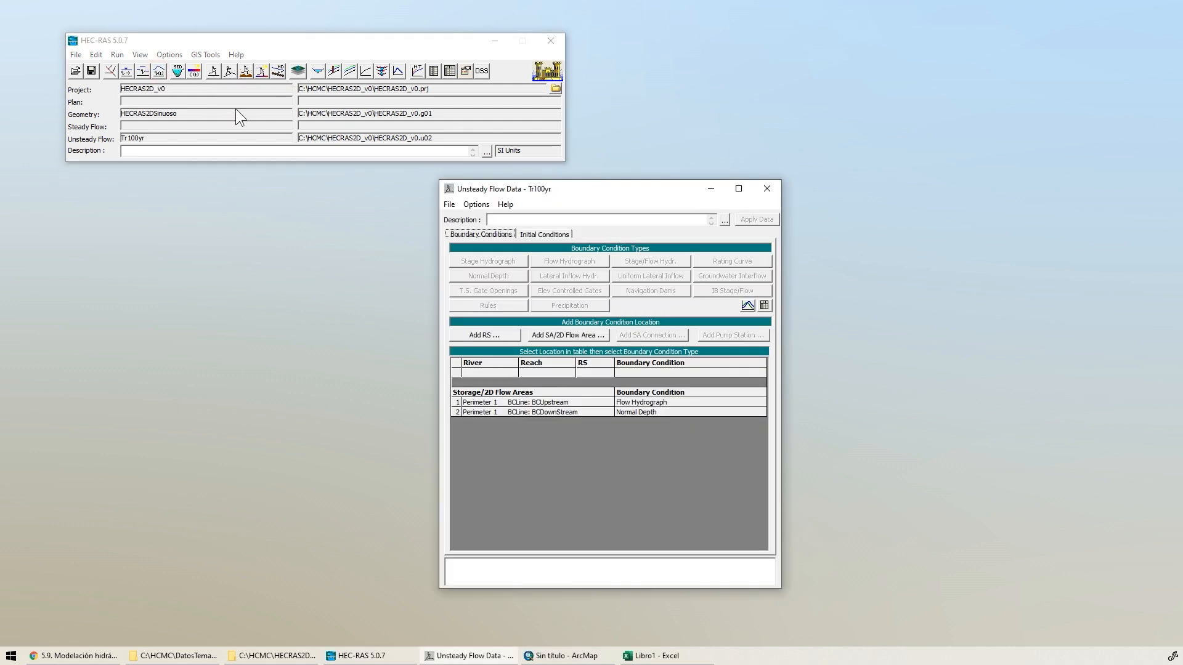
click(449, 204)
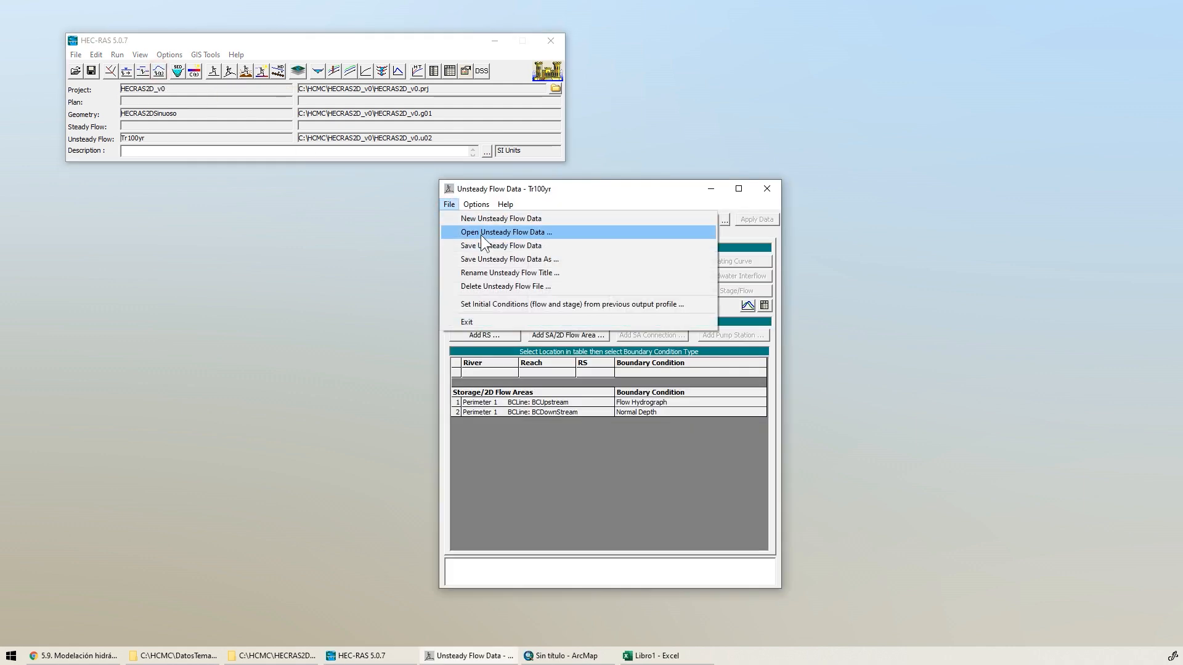
click(483, 231)
click(112, 277)
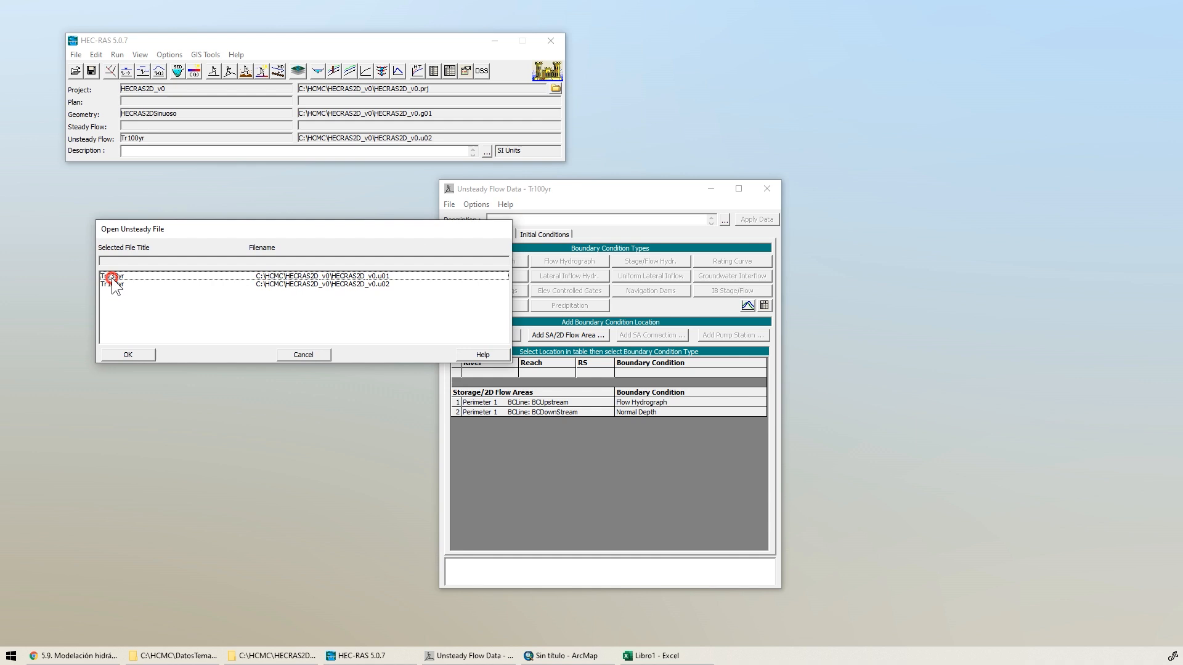
click(134, 351)
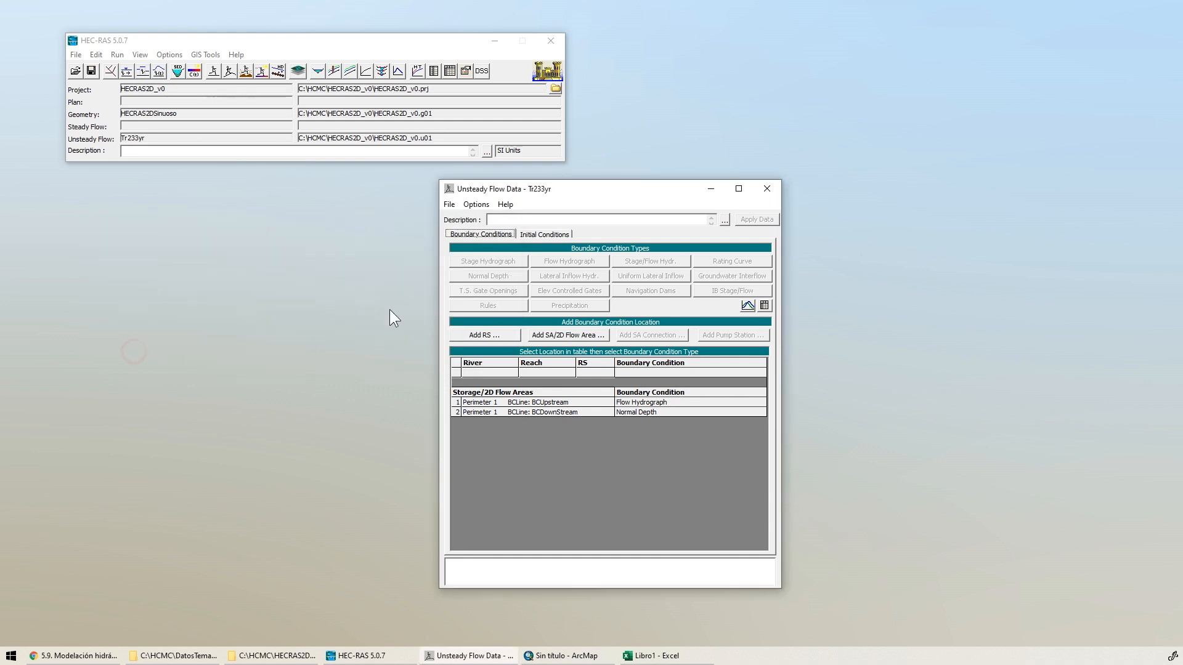
click(774, 188)
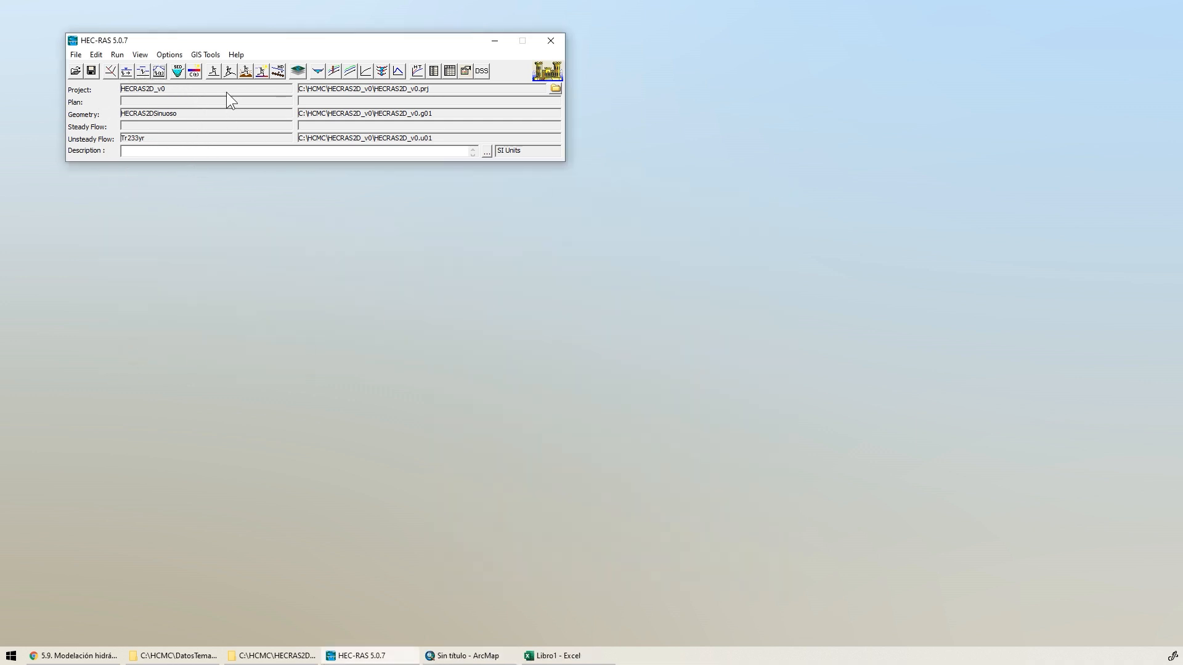
- Open the unsteady flow analysis and enable the Geometry Preprocessor for HECRAS2DSinuoso with Tr233yr
click(229, 71)
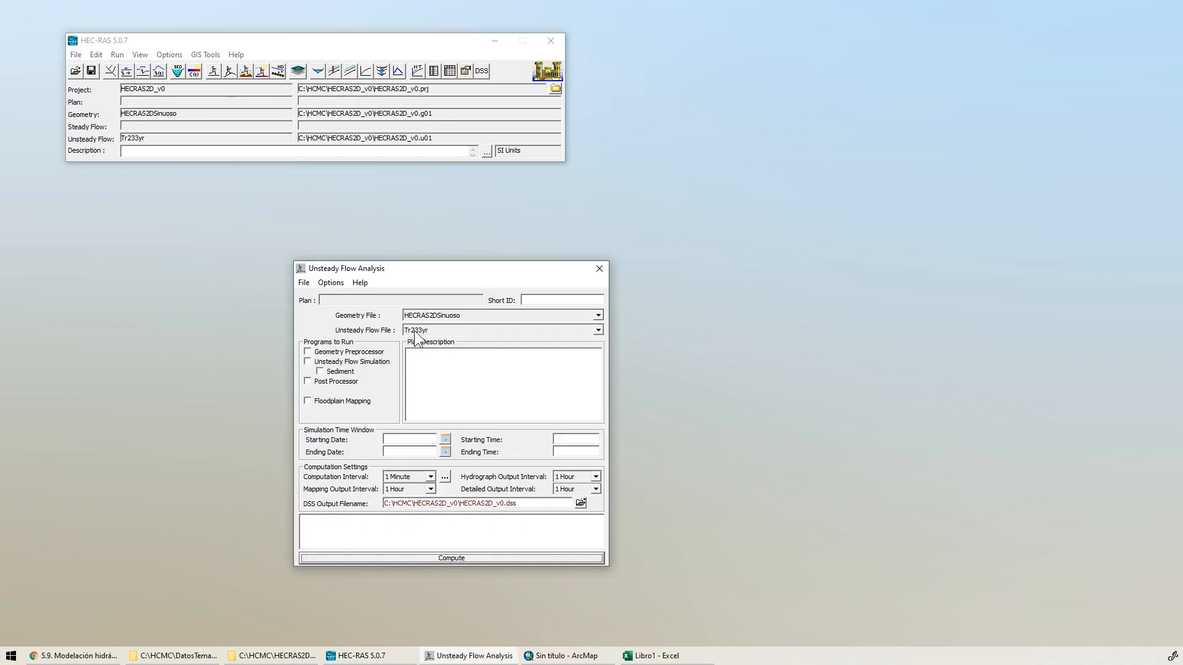
click(466, 311)
click(465, 311)
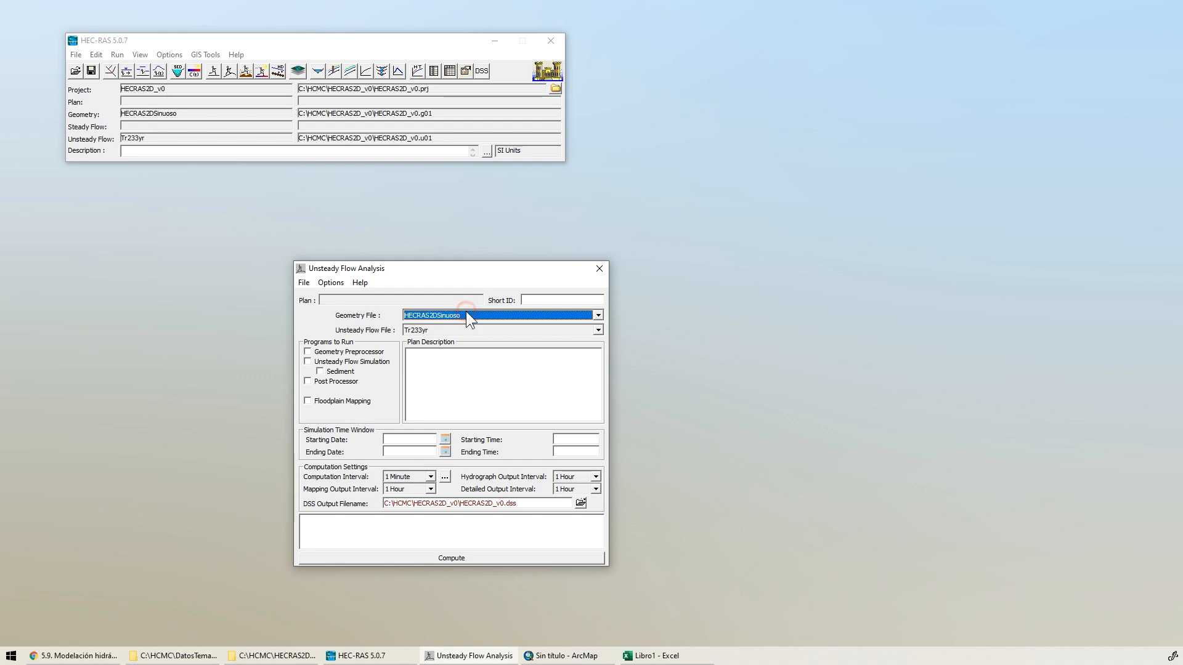
click(352, 352)
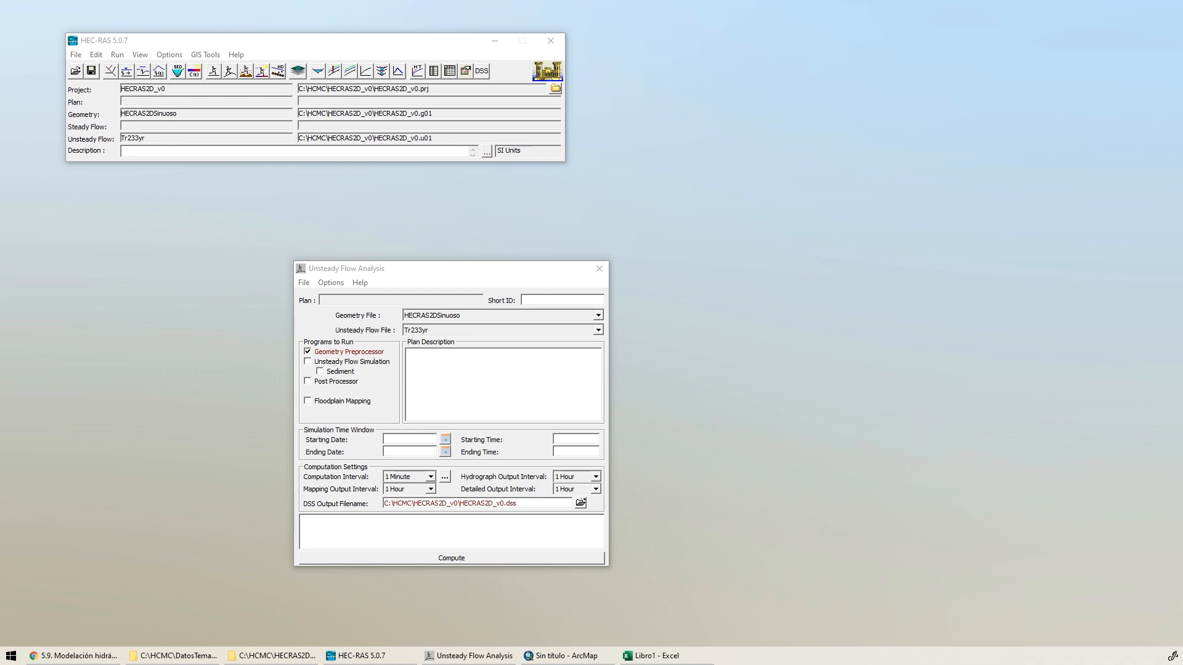
- Set the simulation's starting date to 05MAR2016 and its starting time to 00:15
click(442, 438)
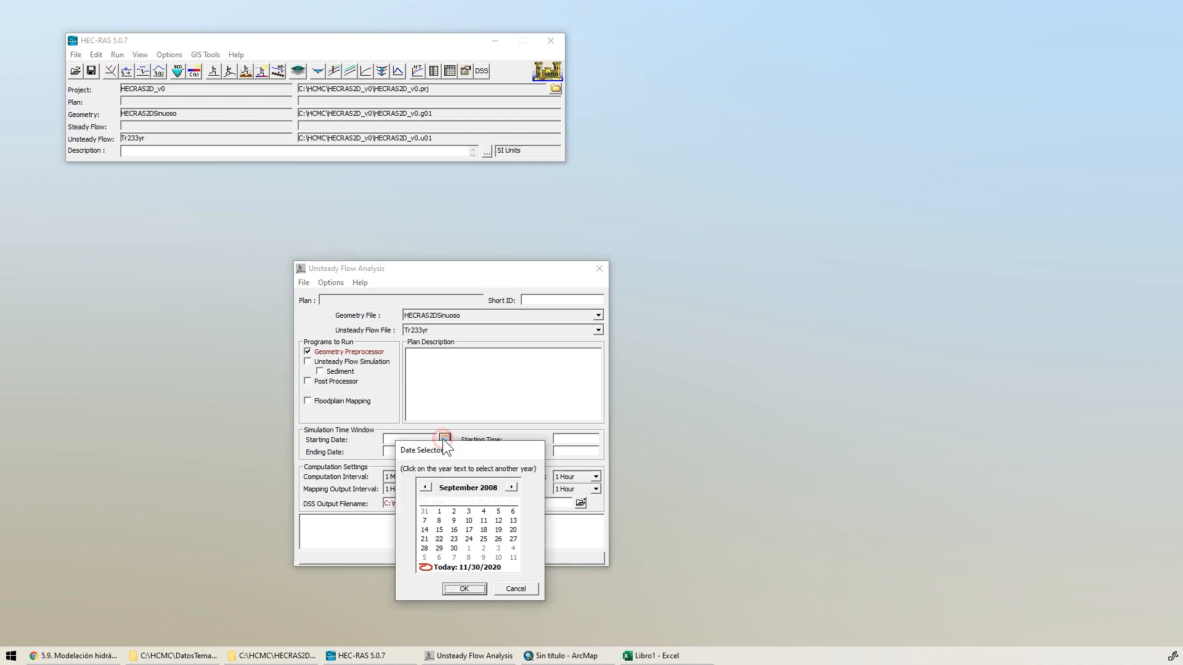
click(491, 487)
click(505, 484)
click(505, 483)
click(505, 484)
click(505, 483)
click(506, 484)
click(505, 483)
click(505, 483)
click(505, 483)
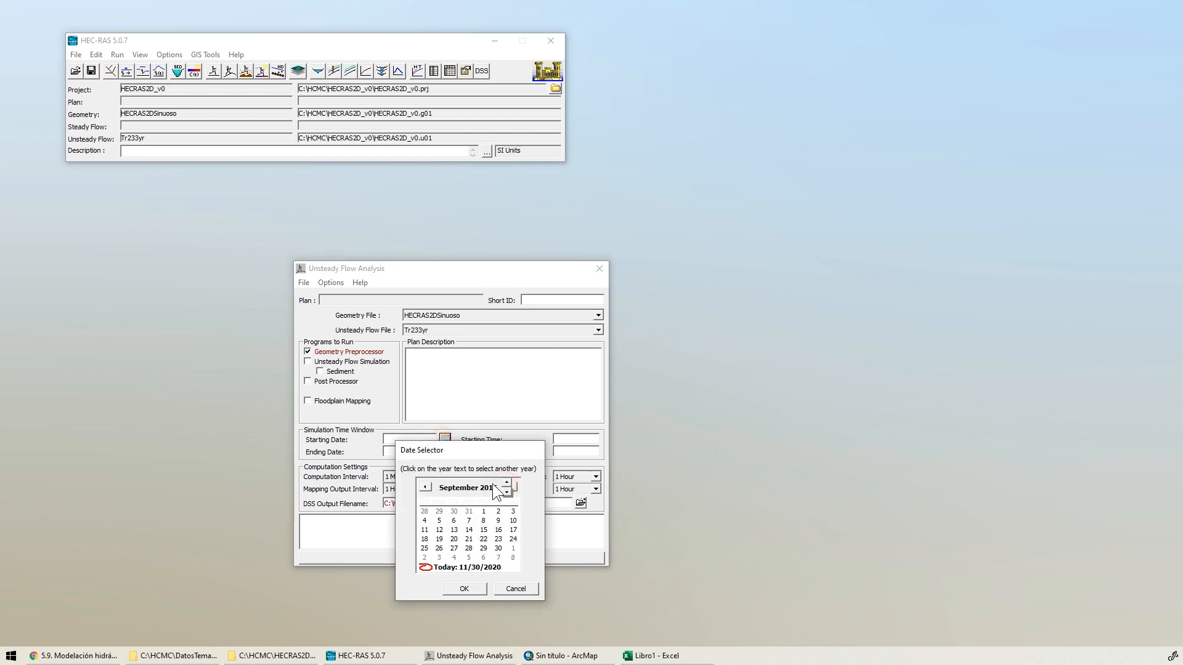
click(427, 485)
click(427, 485)
click(426, 486)
click(427, 486)
click(427, 485)
click(427, 485)
click(509, 486)
click(464, 588)
click(577, 441)
text(00)
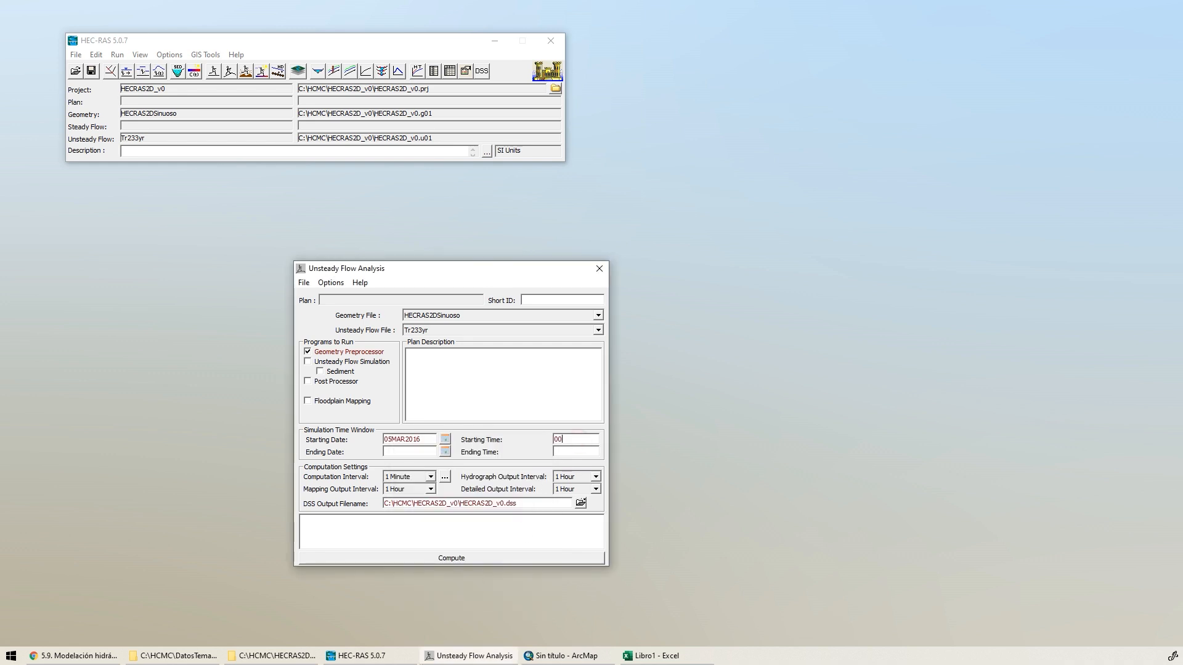
text(:15)
- Set the simulation's ending date to 06MAR2016 and its ending time to 12:15
text(06)
drag(425, 439, 373, 448)
click(685, 384)
key(ctrl+c)
key(ctrl+v)
click(569, 450)
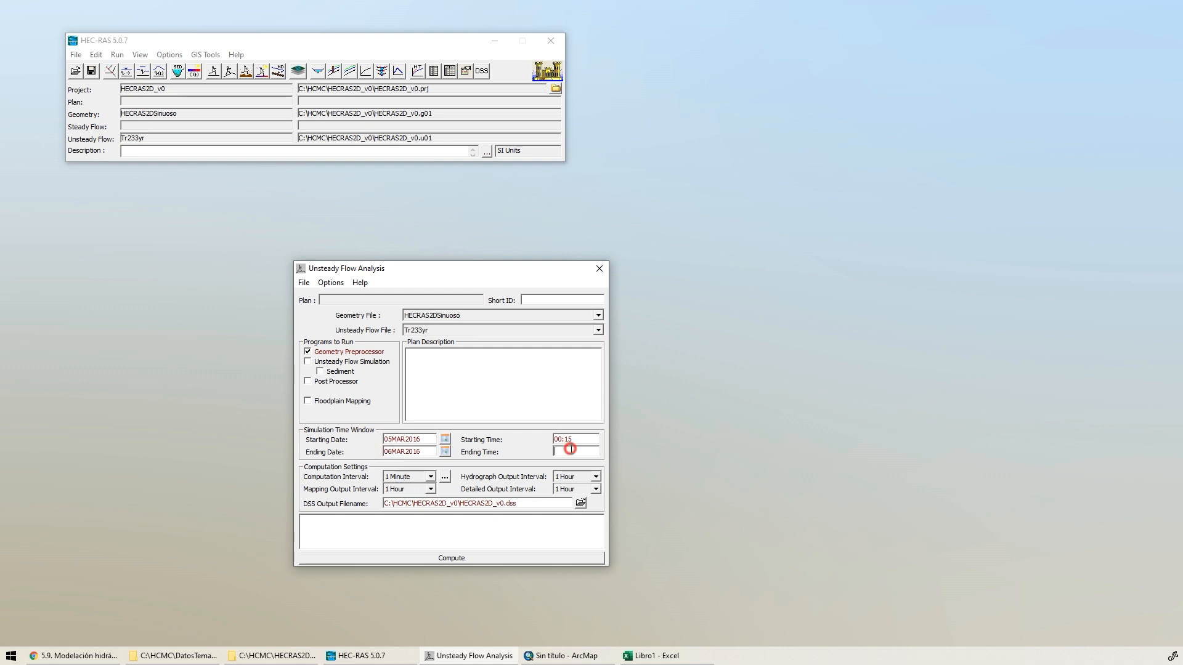
text(12:15)
- Set the mapping, hydrograph and detailed output intervals to 15 Minute
click(431, 489)
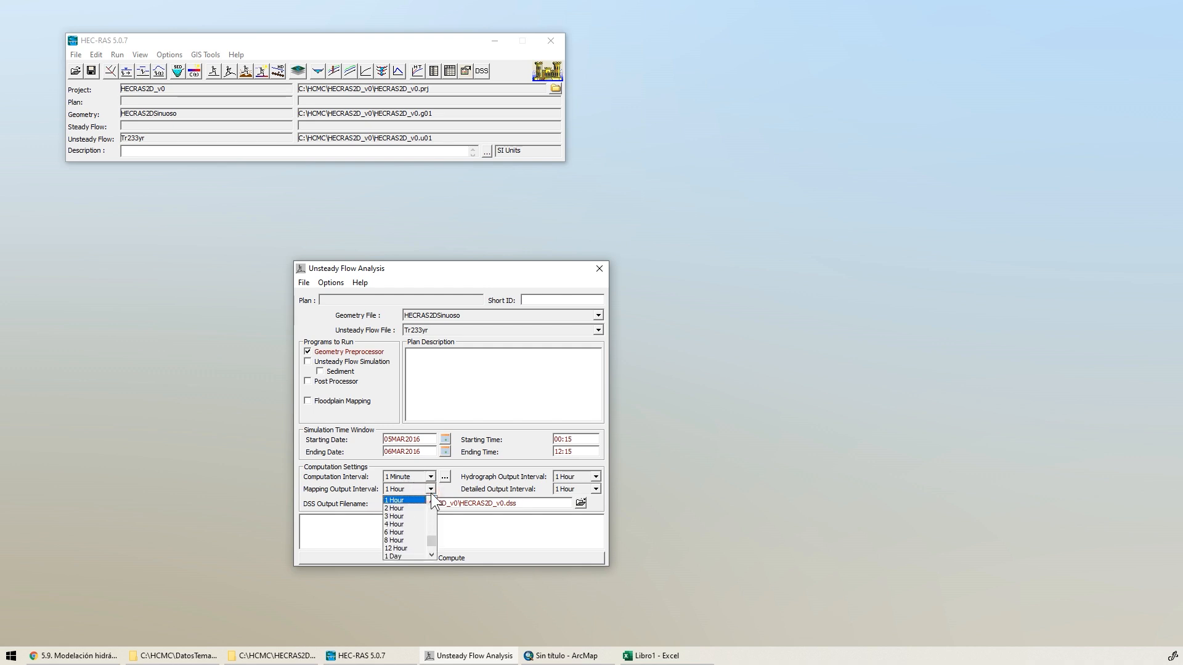
scroll(428, 523, up, 3)
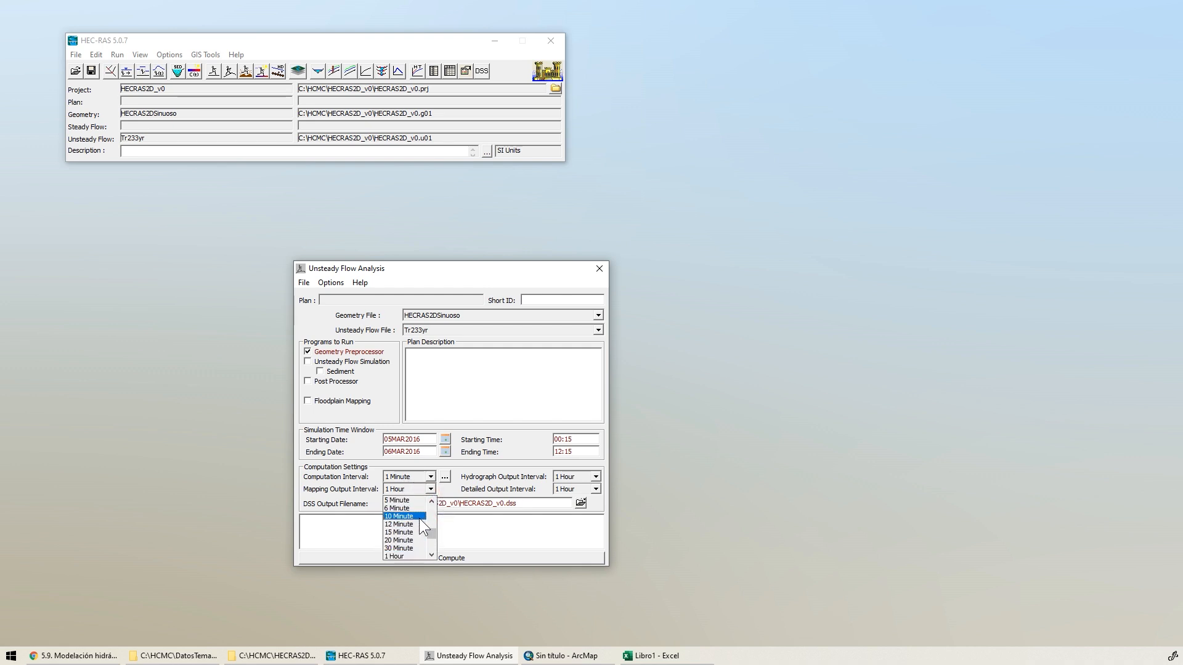
click(418, 518)
click(595, 477)
scroll(595, 503, up, 3)
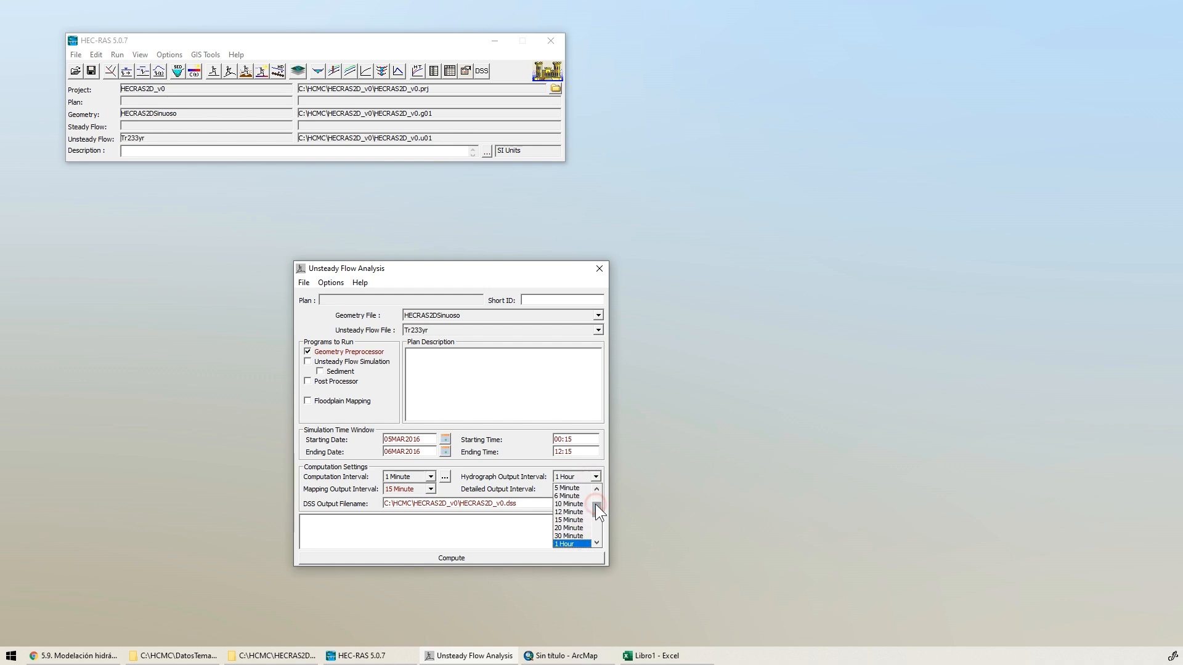
click(595, 503)
click(596, 489)
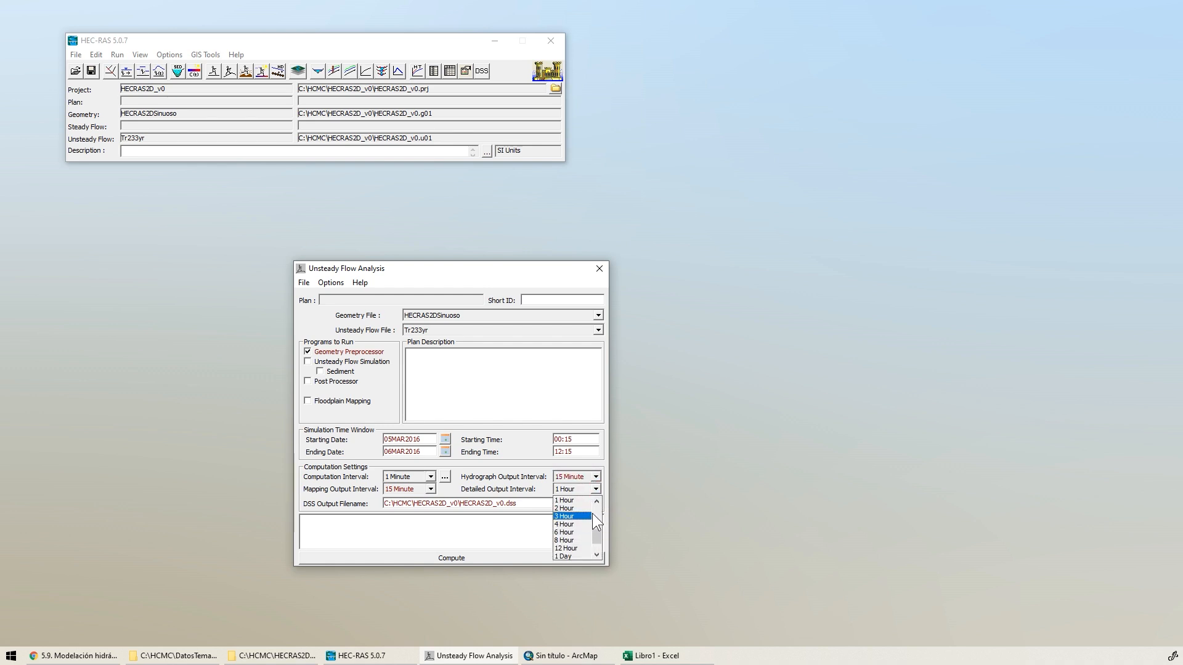
scroll(592, 514, up, 3)
click(571, 531)
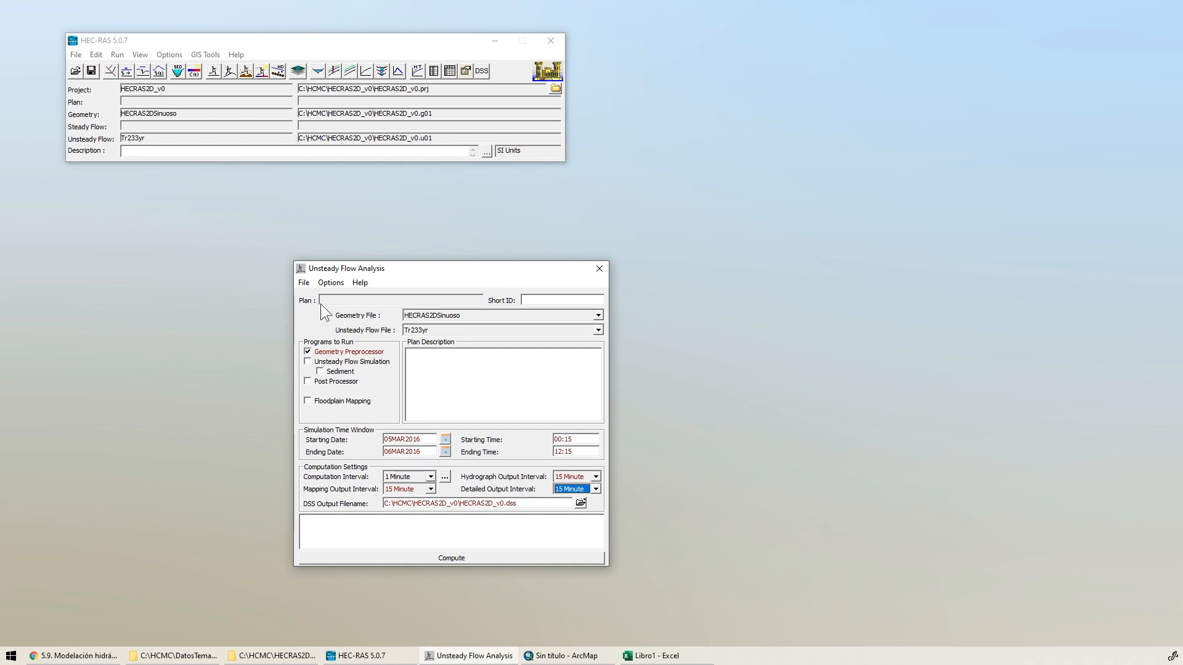
- Save the plan with the title PTr233yr and the short identifier PTr233yr
click(304, 282)
click(345, 325)
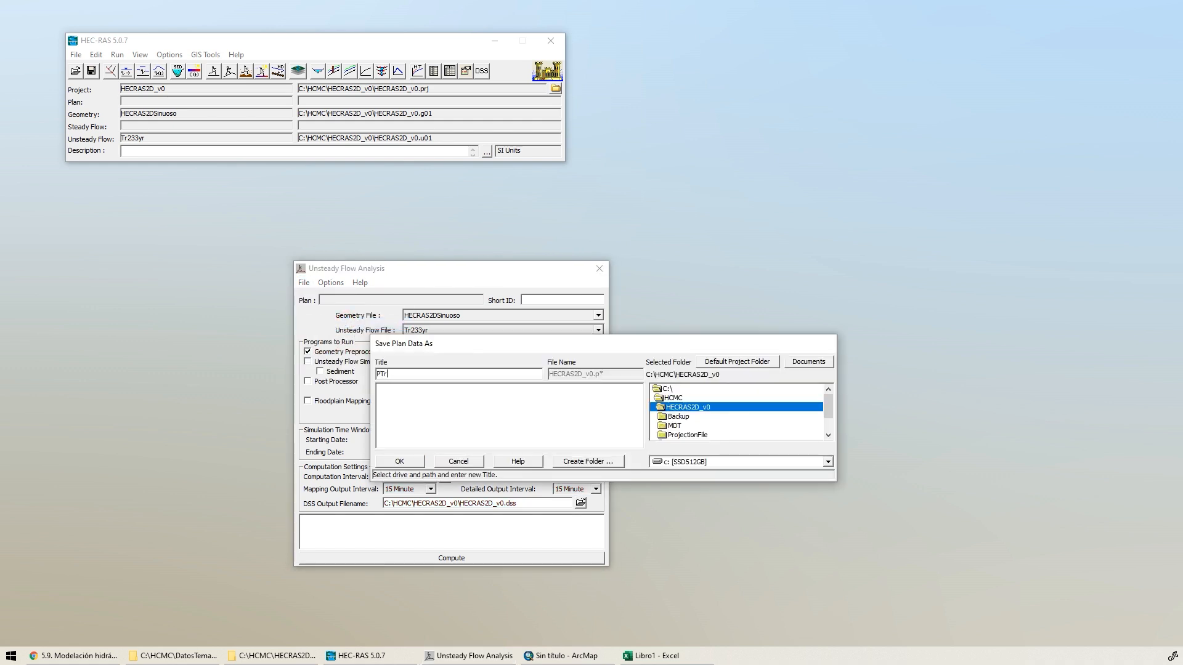
text(PTr233yr)
click(400, 462)
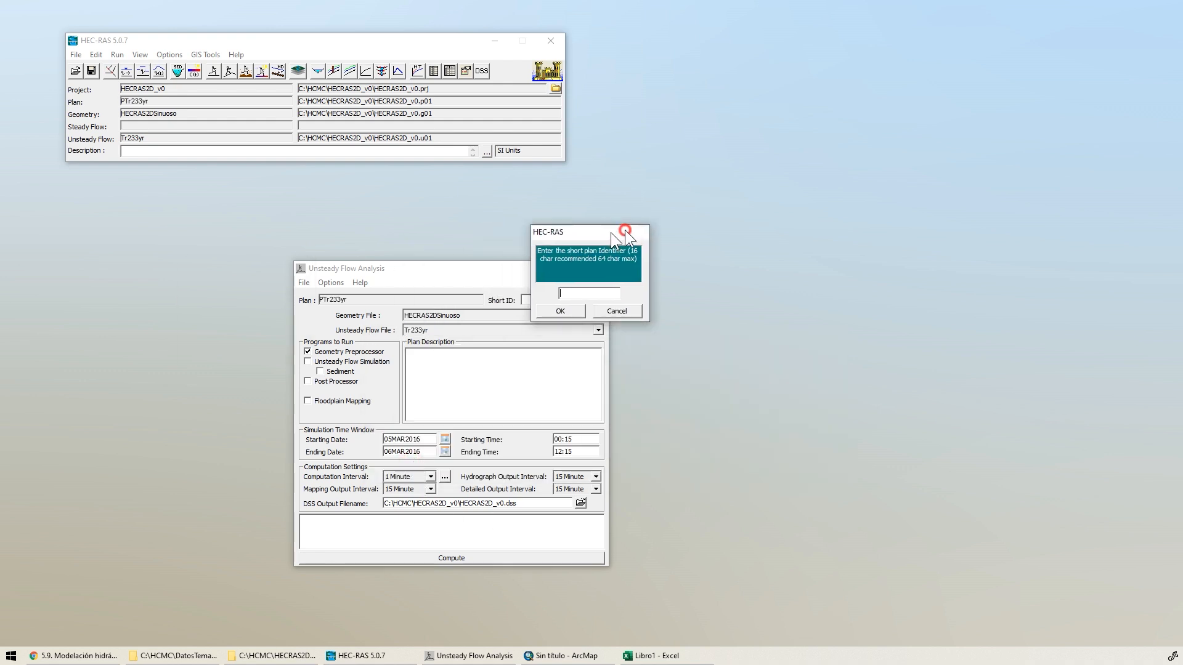
click(561, 301)
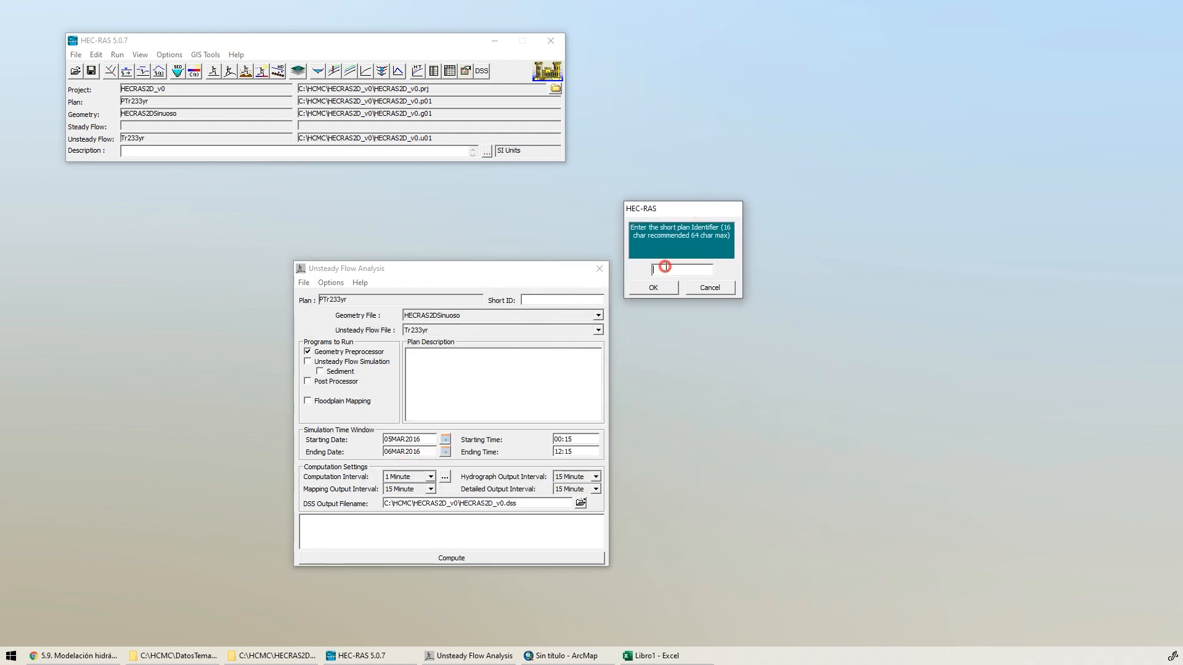
text(PTr233yr)
click(662, 288)
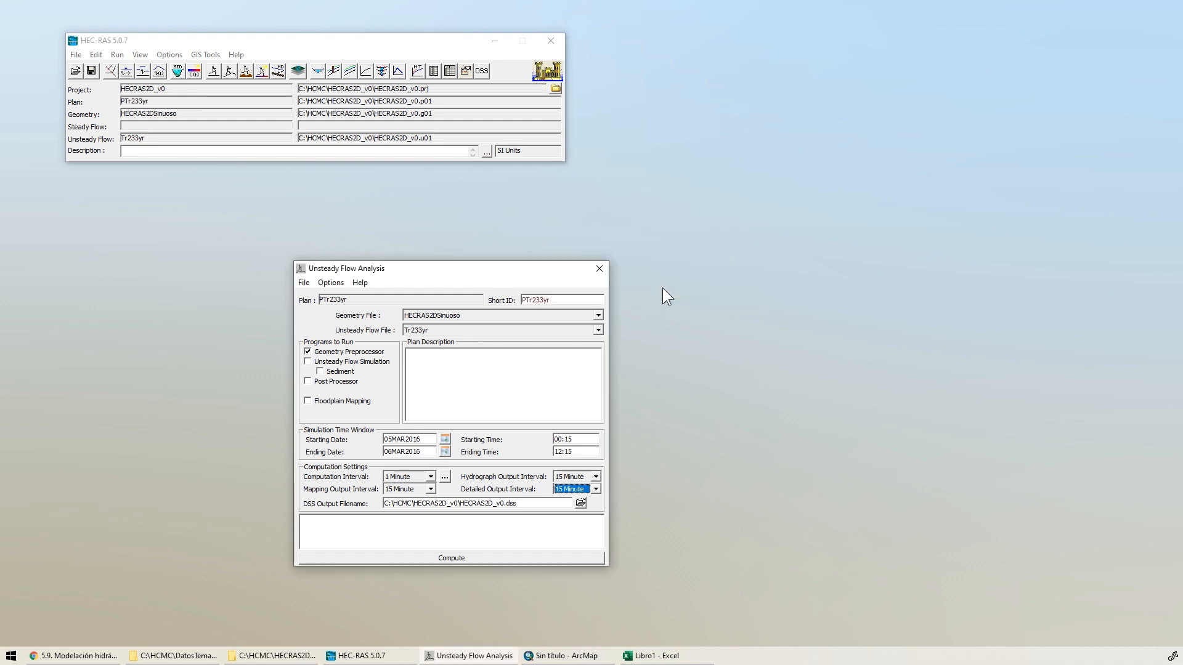
- Compute the plan with only the geometry preprocessor and close the finished computations window
click(438, 558)
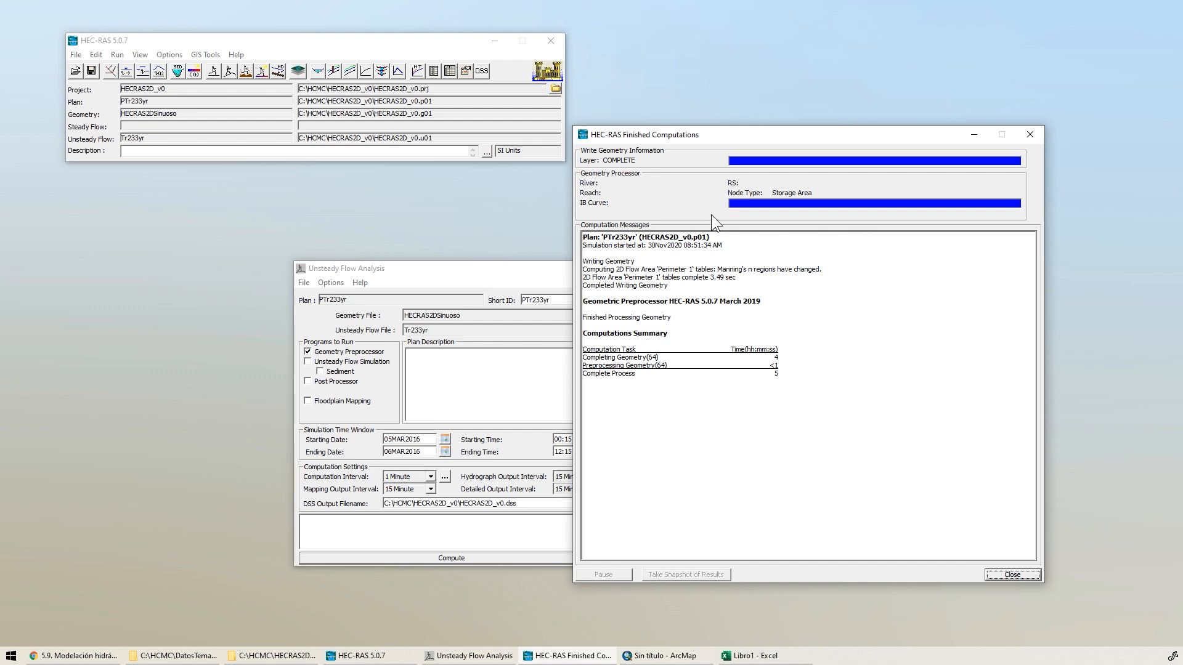
click(1012, 574)
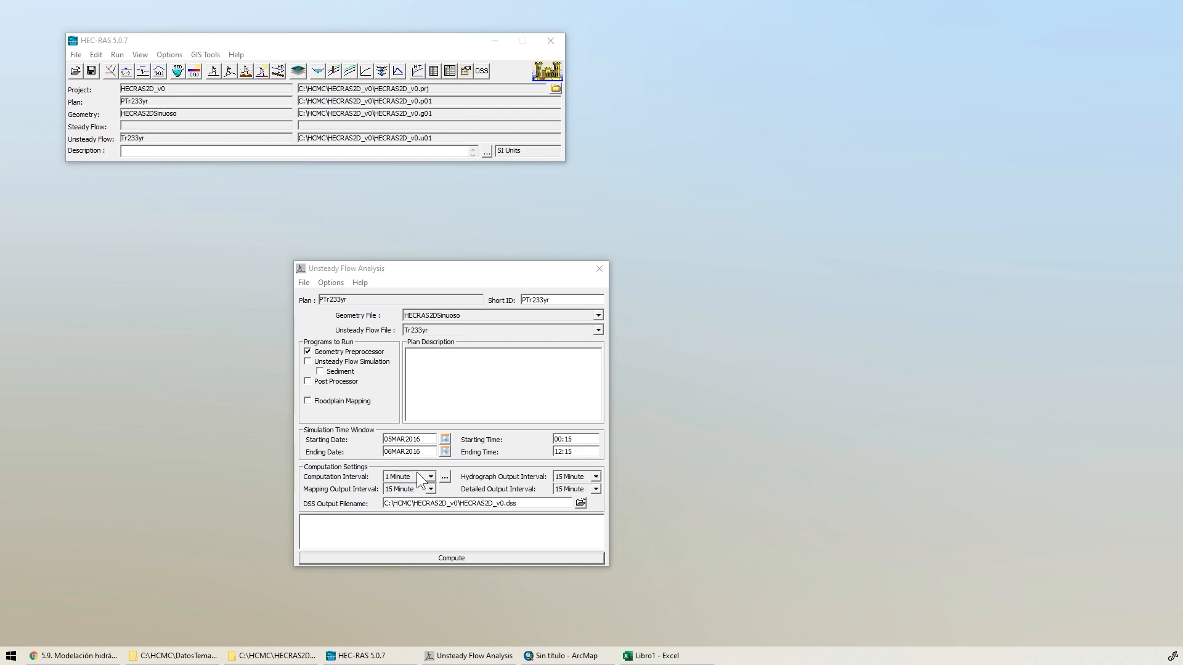
click(445, 477)
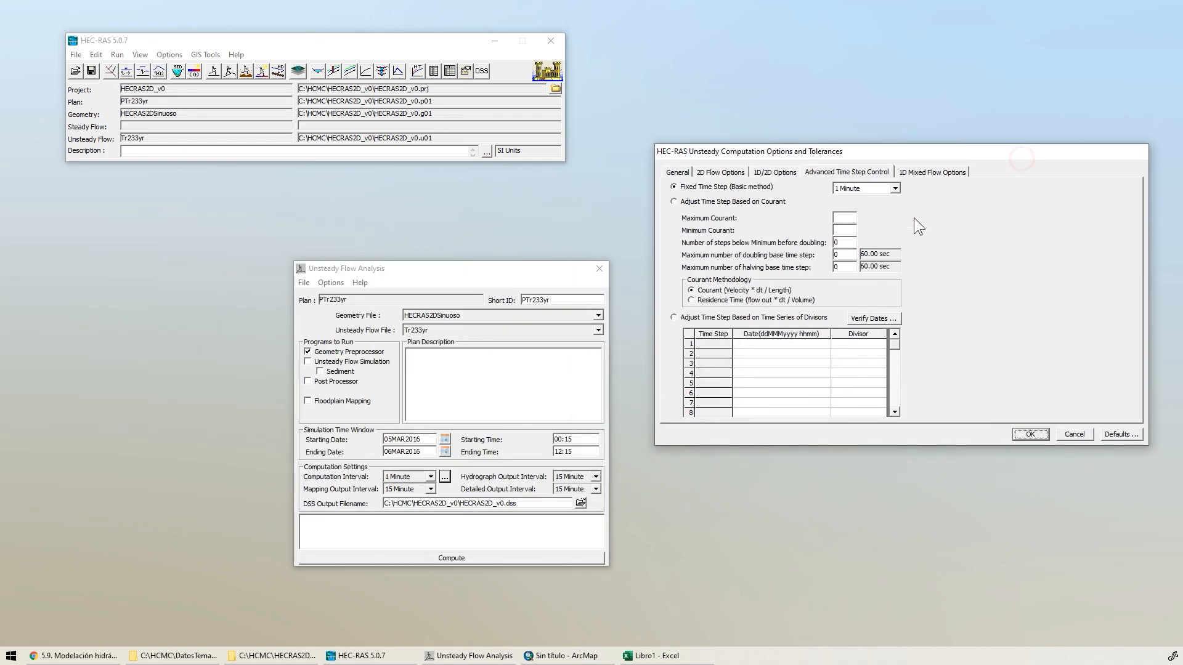
click(840, 172)
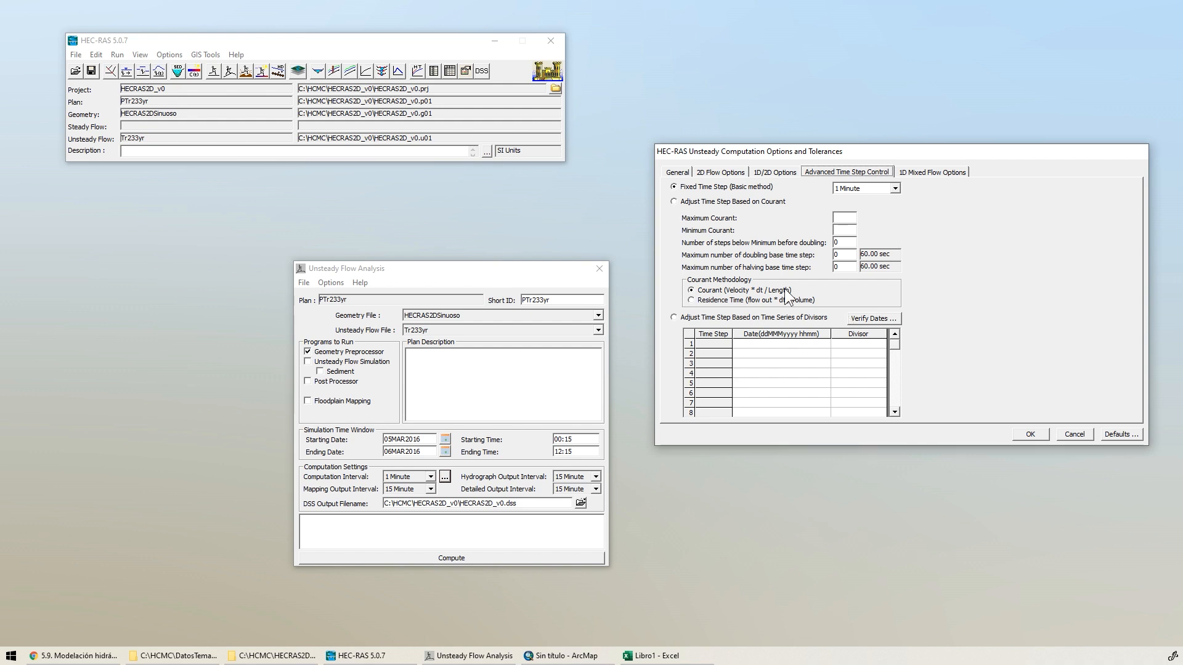
click(1076, 435)
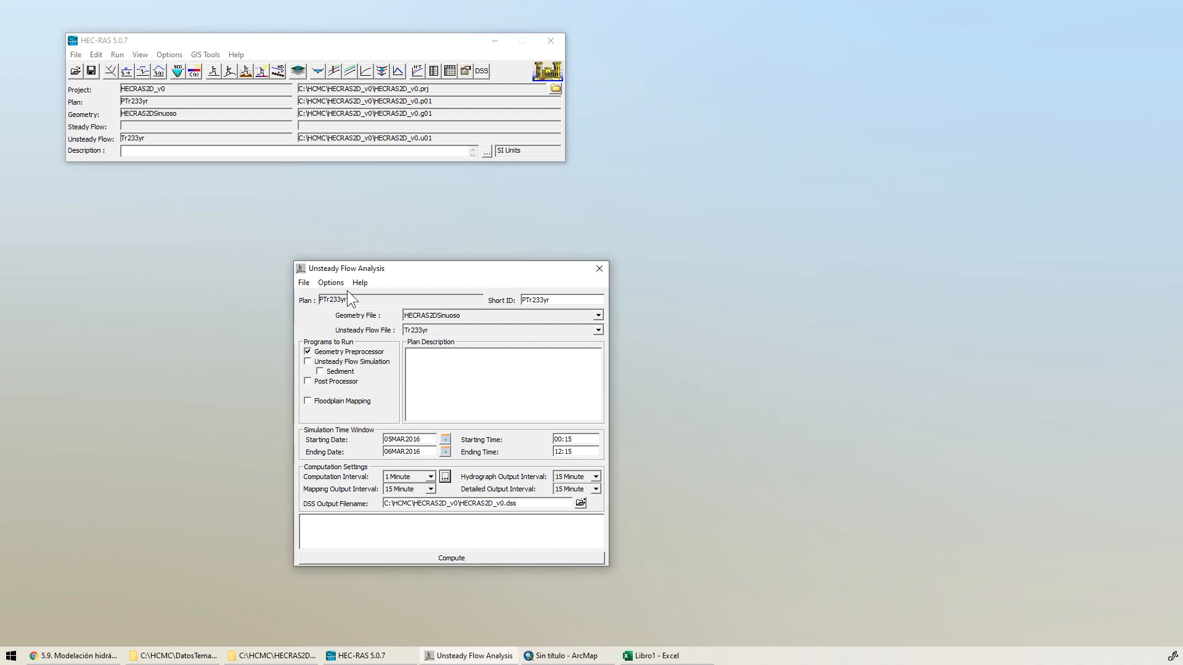
- Set the fixed time step to 10 Second in the advanced time step control of the calculation options and tolerances
click(332, 283)
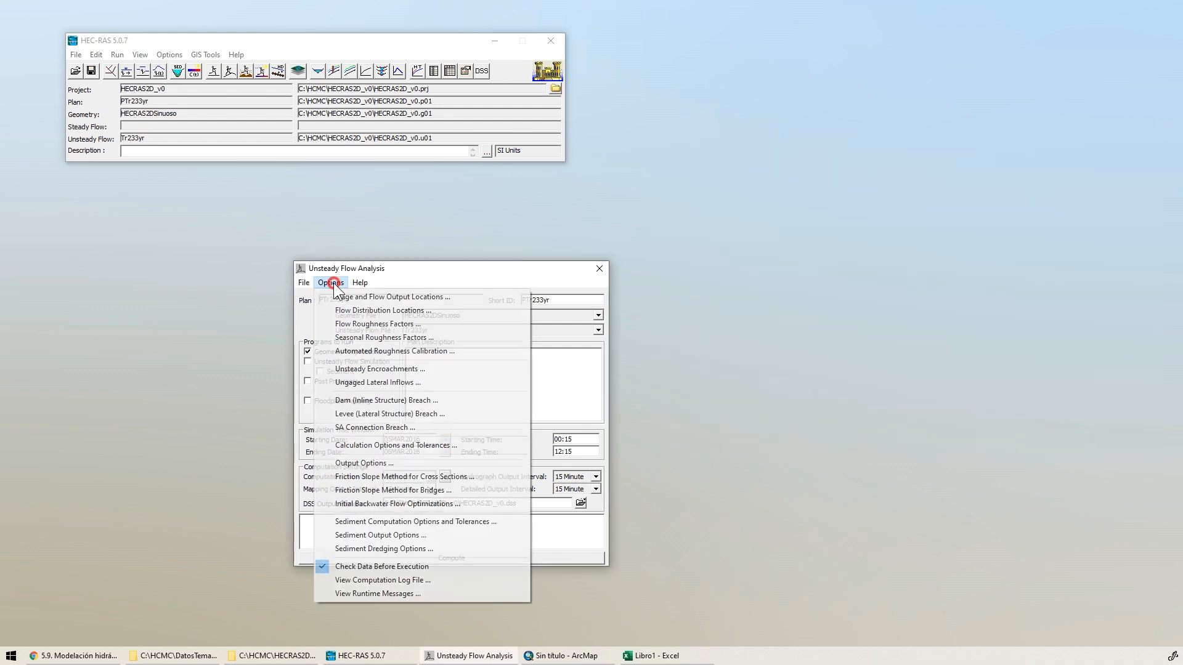
click(381, 445)
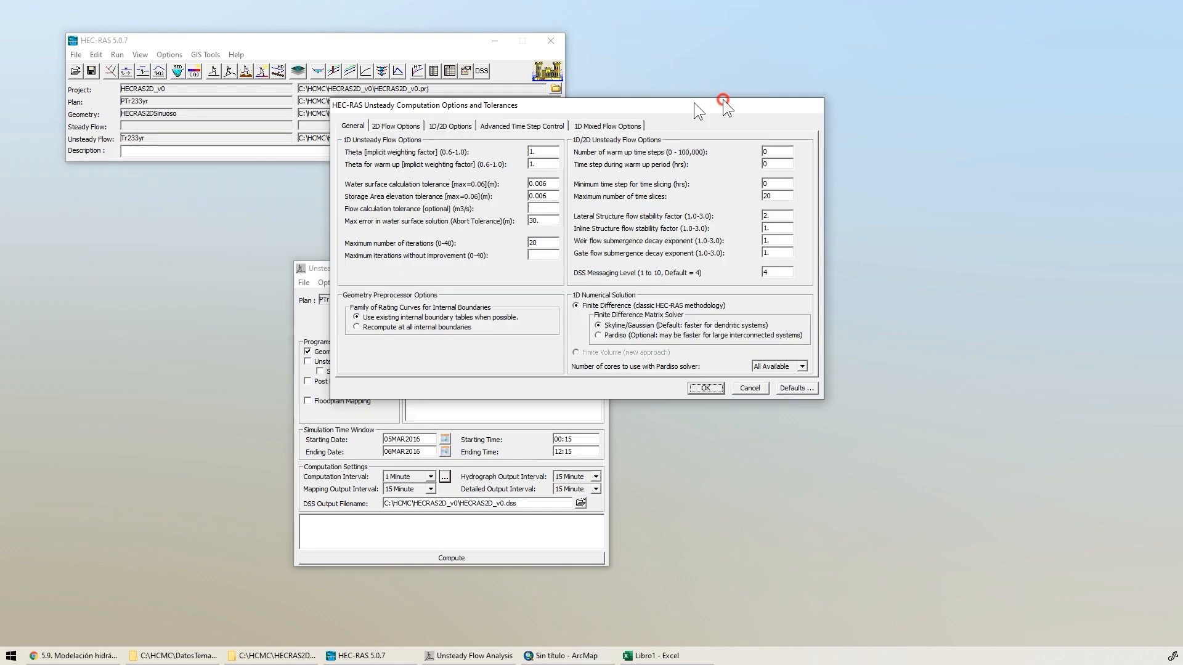
drag(723, 98, 997, 80)
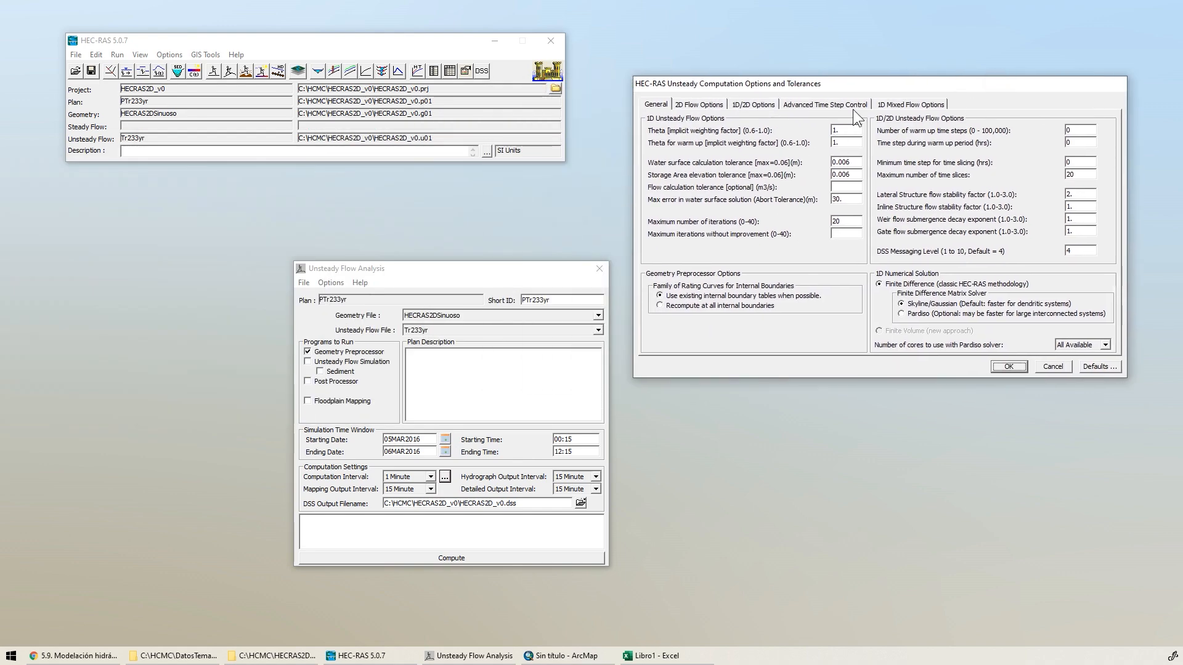
click(827, 104)
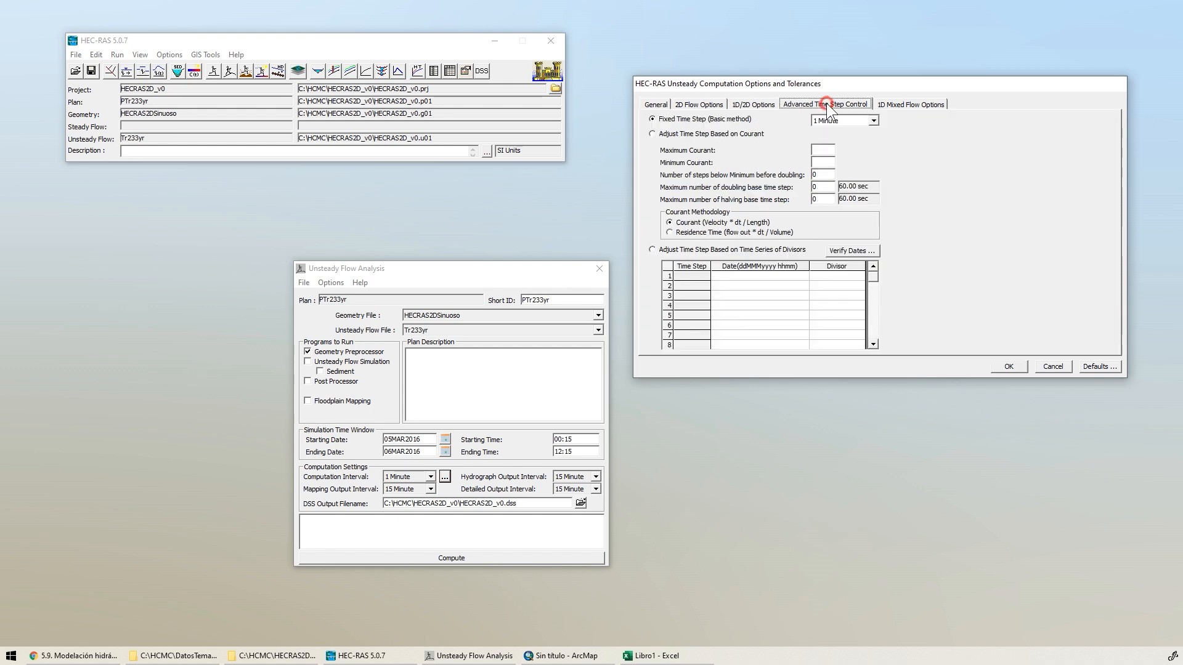
click(874, 120)
drag(874, 159, 876, 146)
click(834, 171)
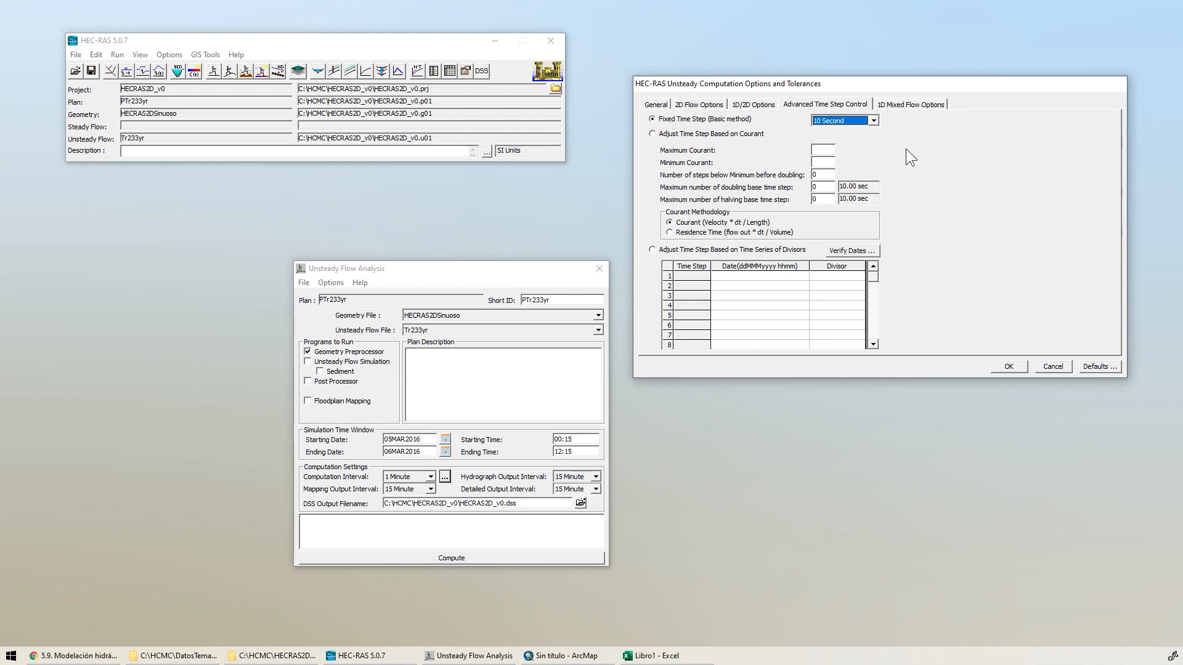
- Switch to Adobe Acrobat Reader and examine the Courant condition equations for Saint Venant and Diffusion Wave in HCMC_5_9
drag(0, 9, 719, 125)
double_click(710, 121)
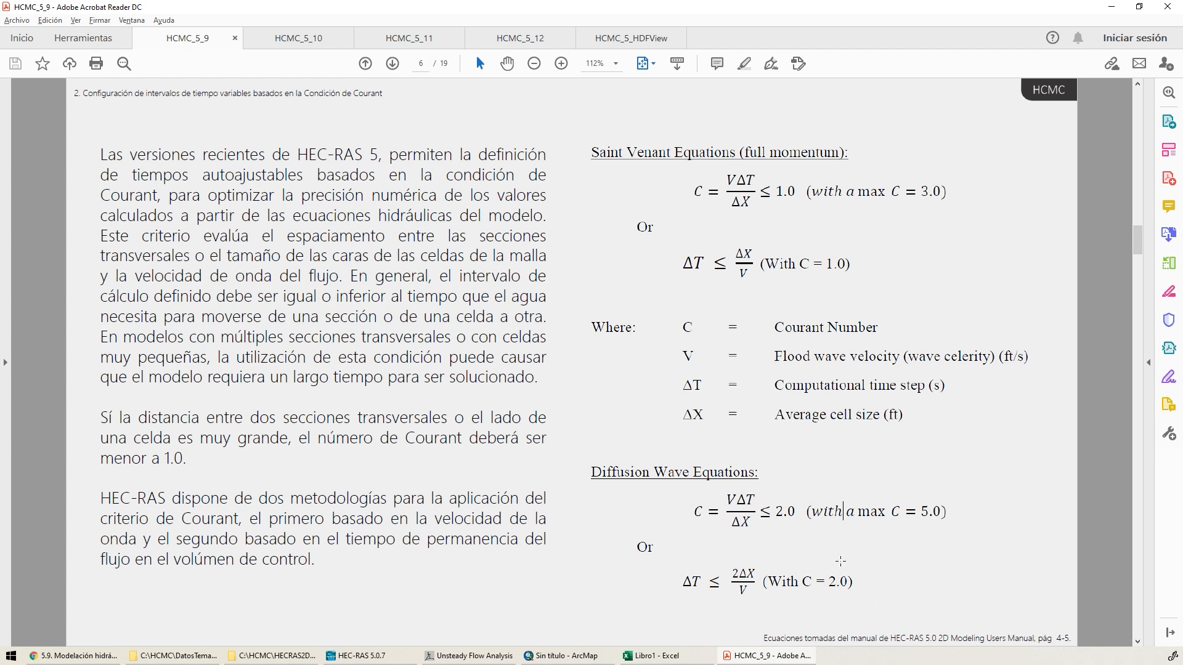
- Examine the Courant condition evaluation for the sinuous channel in HCMC_5_9 and return to the HEC-RAS computation options
scroll(1045, 417, down, 1)
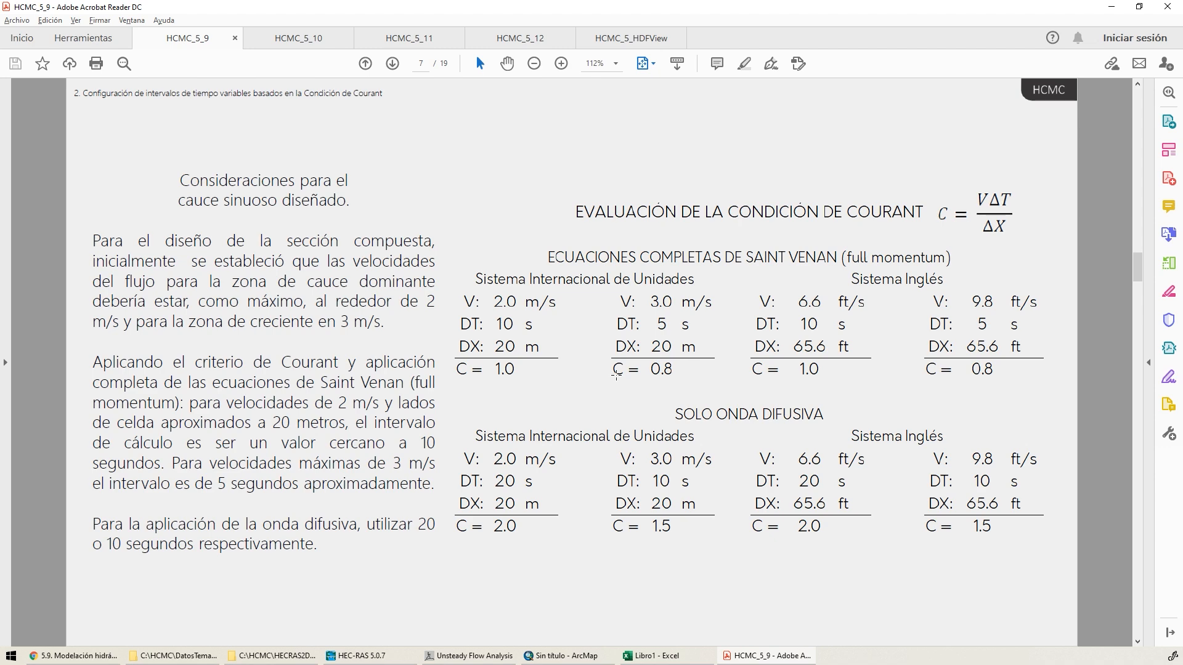
scroll(542, 402, down, 1)
drag(590, 10, 0, 185)
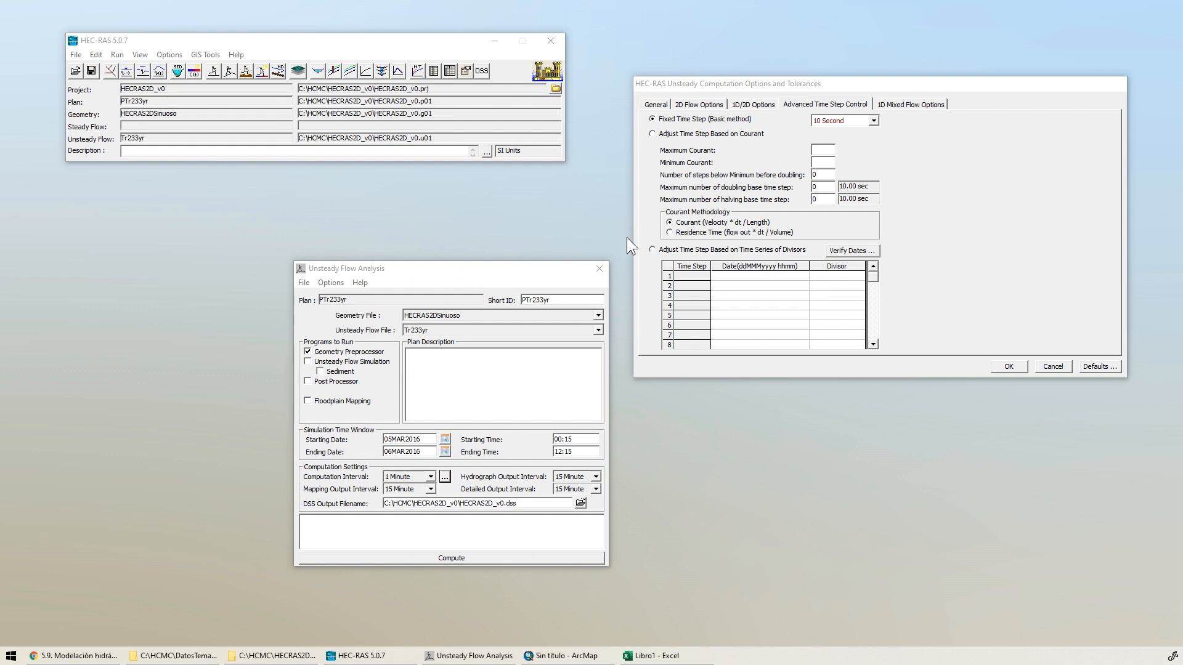
- Keep the base time step at 10 Second and enable Courant-based time step adjustment with maximum Courant 3 and minimum Courant 1
click(842, 121)
click(833, 131)
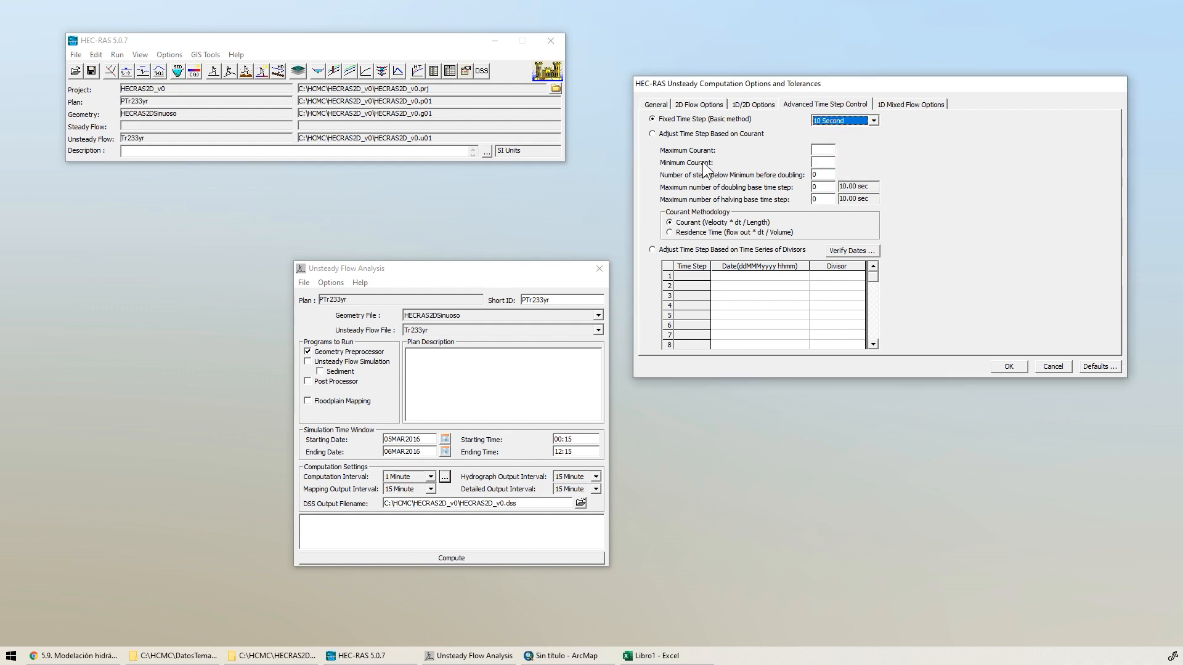
click(676, 135)
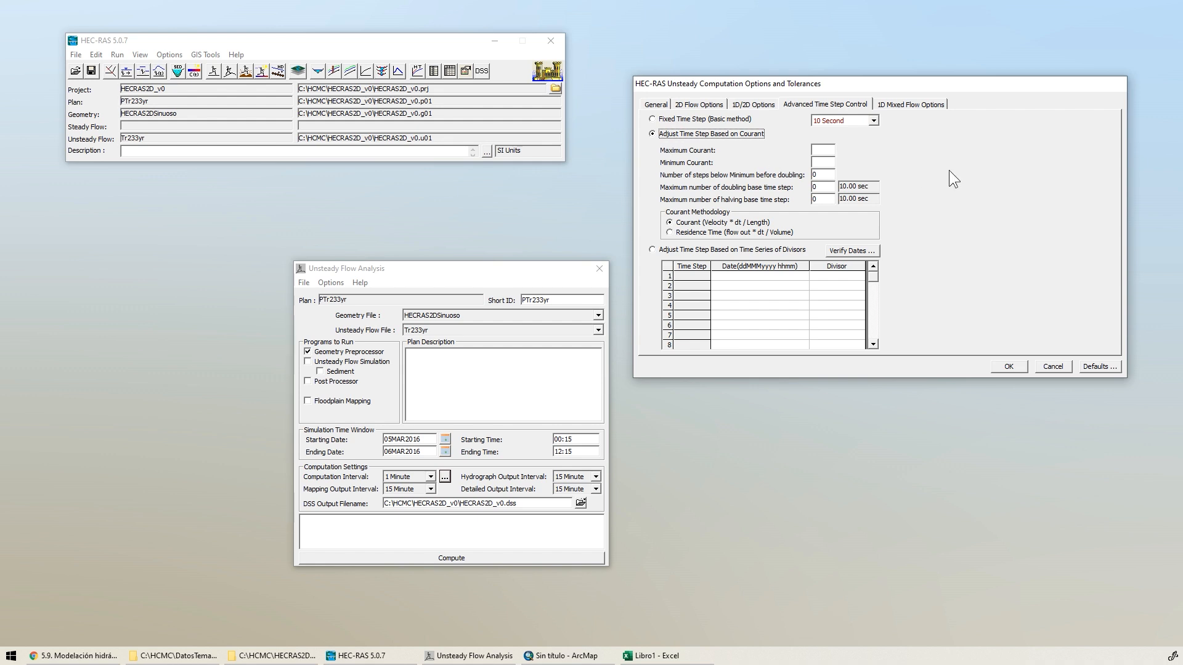
click(822, 150)
text(3)
click(823, 163)
text(1)
- Select Courant (Velocity * dt / Length) as the Courant methodology
click(688, 223)
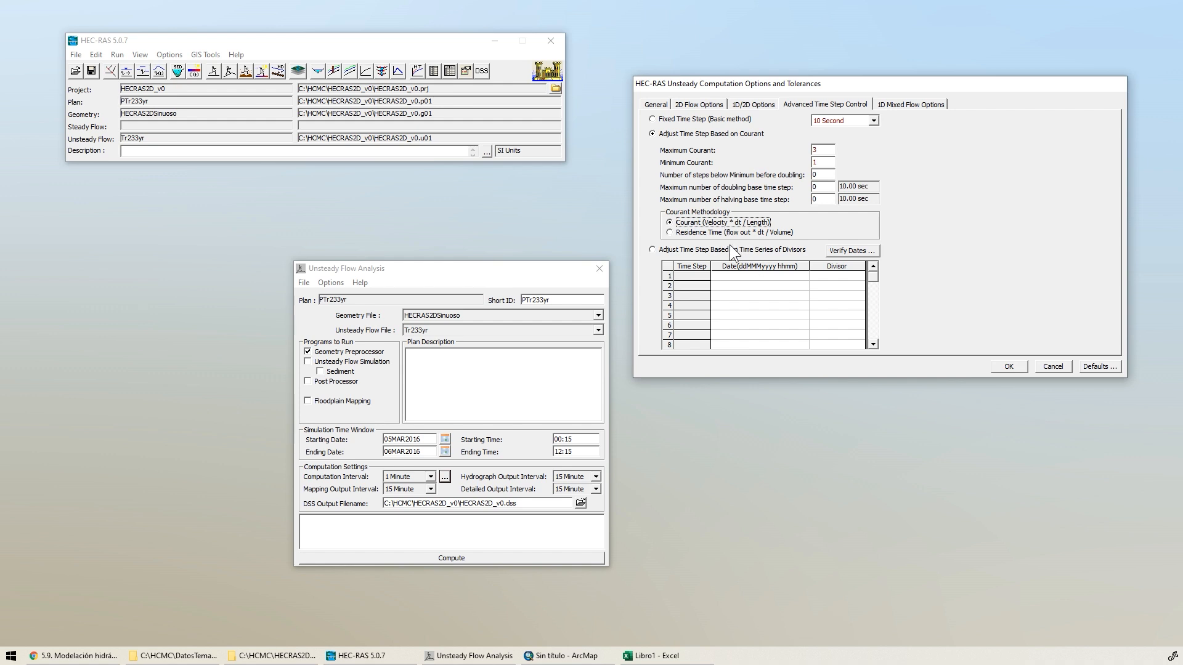
click(696, 235)
click(687, 221)
- Examine the date and divisor columns of the time series of divisors table and review the maximum Courant setting
click(742, 276)
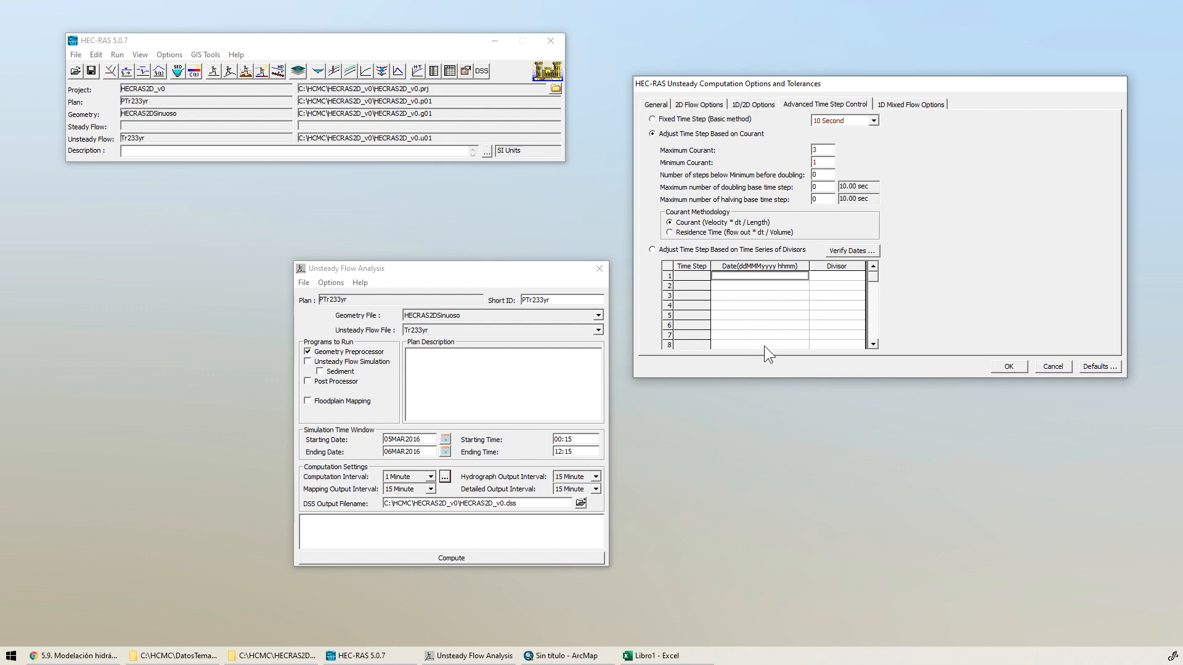
click(827, 276)
click(872, 344)
click(872, 266)
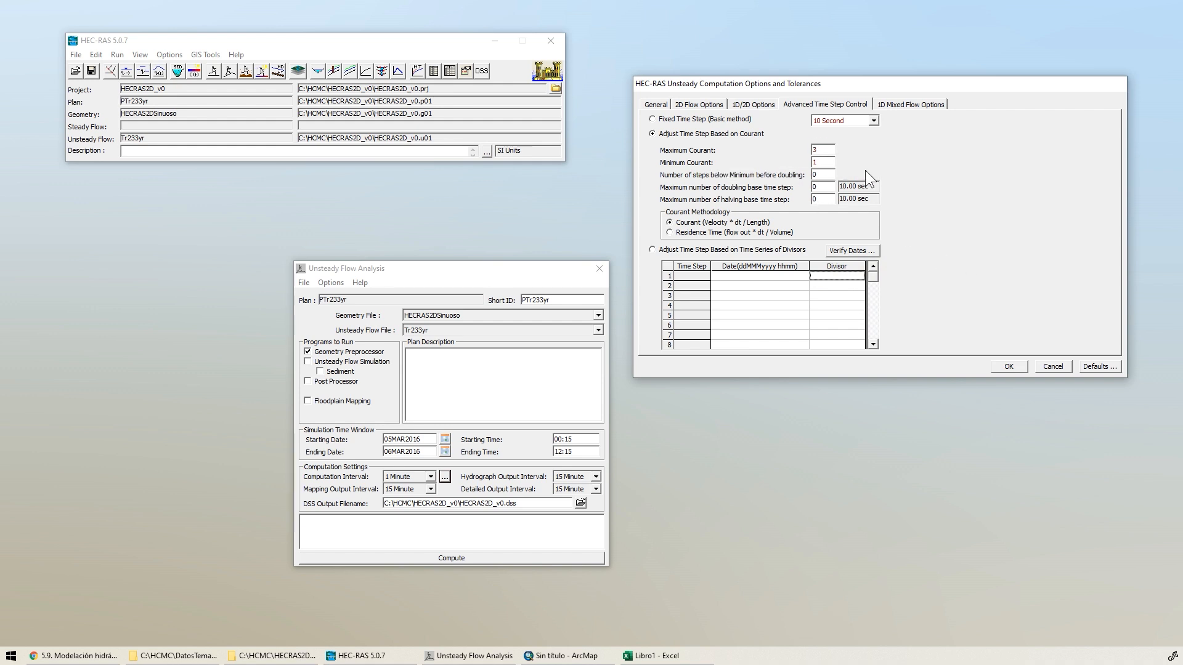
click(762, 276)
click(839, 276)
click(821, 151)
mouse_move(823, 146)
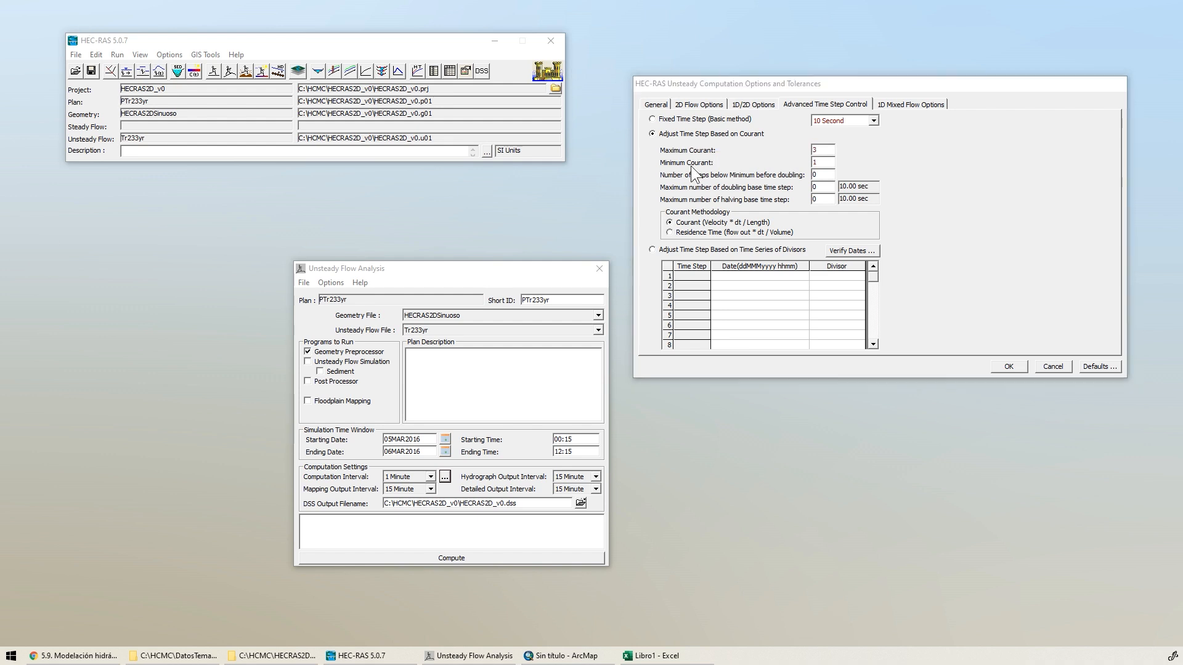
- Review the equation set choices for the default 2D flow parameters, Diffusion Wave and Full Momentum, without changing the selection
click(711, 108)
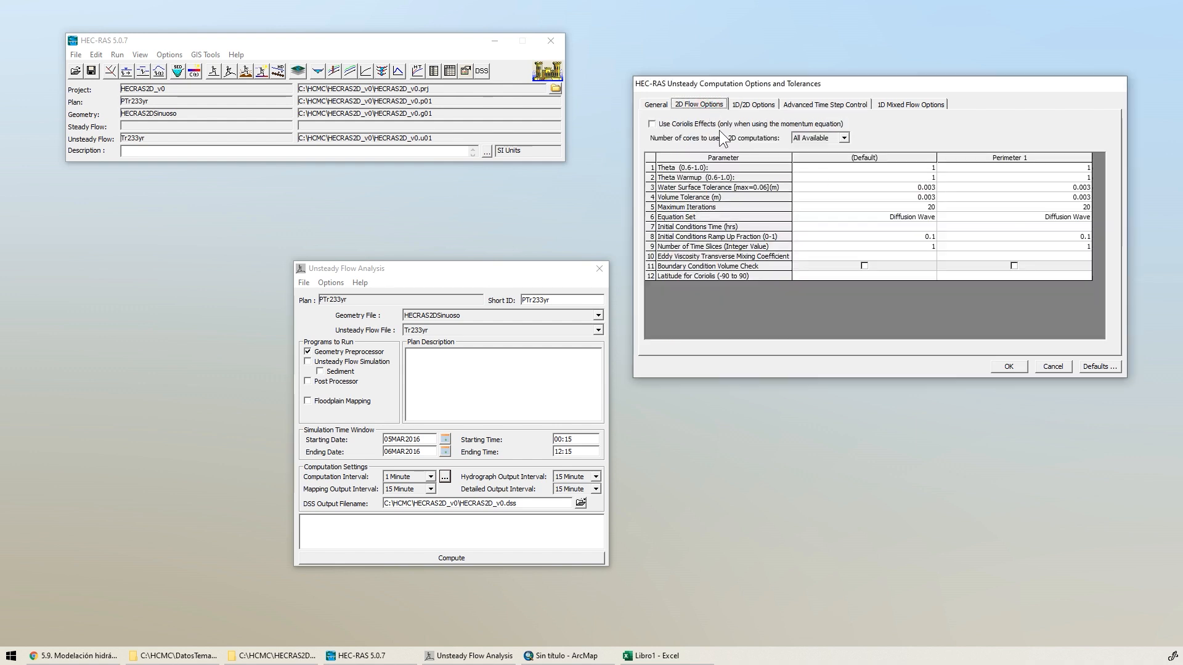
click(887, 216)
click(928, 218)
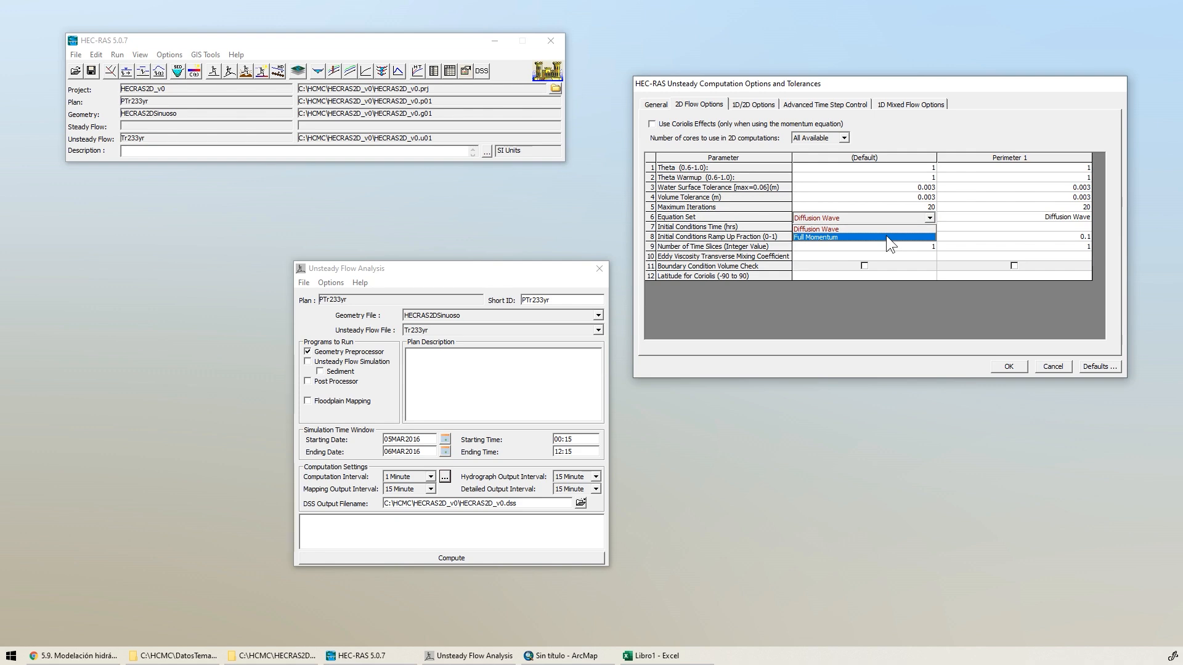
key(Escape)
- Switch to Adobe Acrobat Reader and examine the recommended uses of full momentum and the momentum equation terms in HCMC_5_9
click(608, 65)
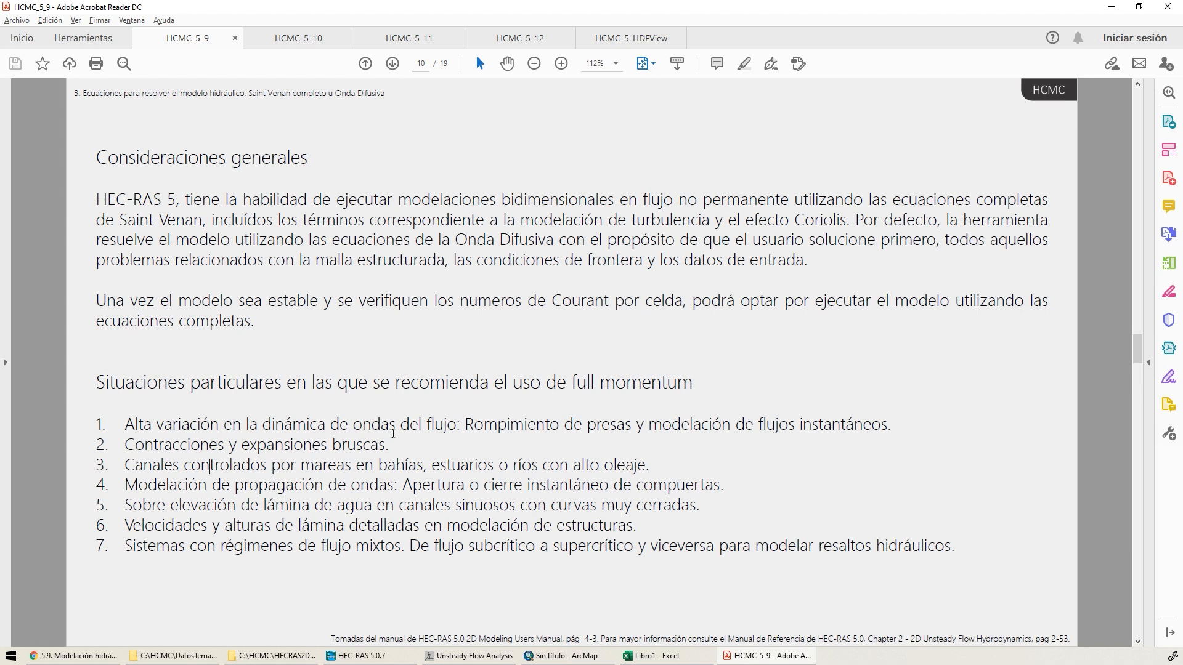
click(342, 505)
drag(708, 513, 534, 511)
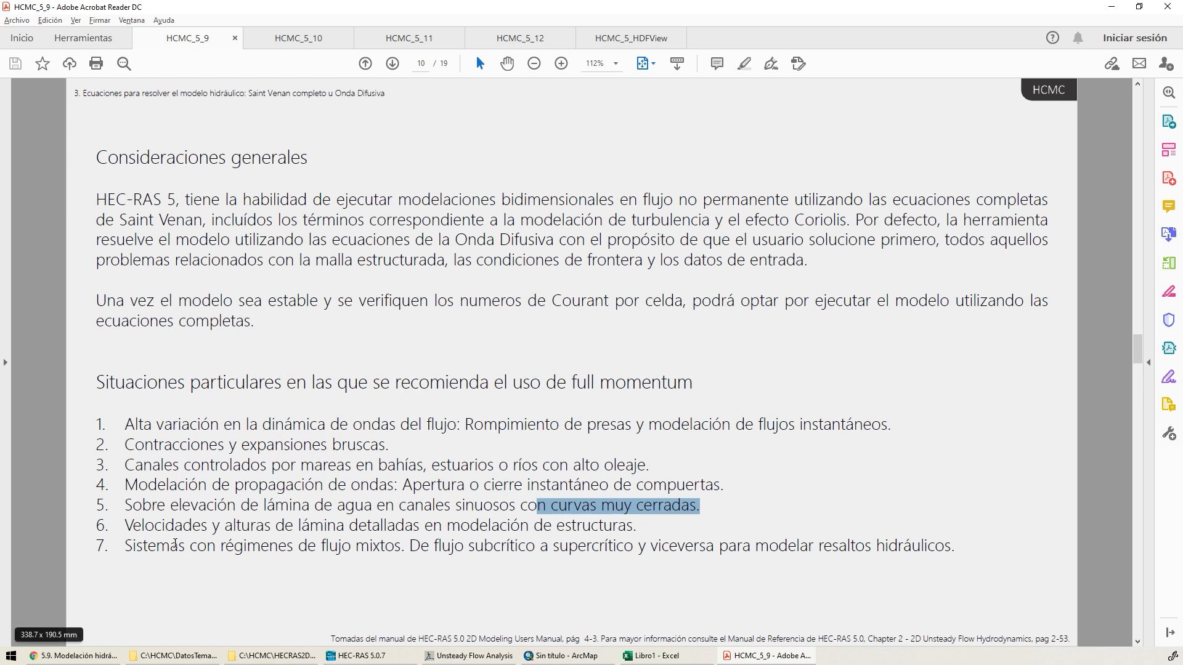
click(175, 542)
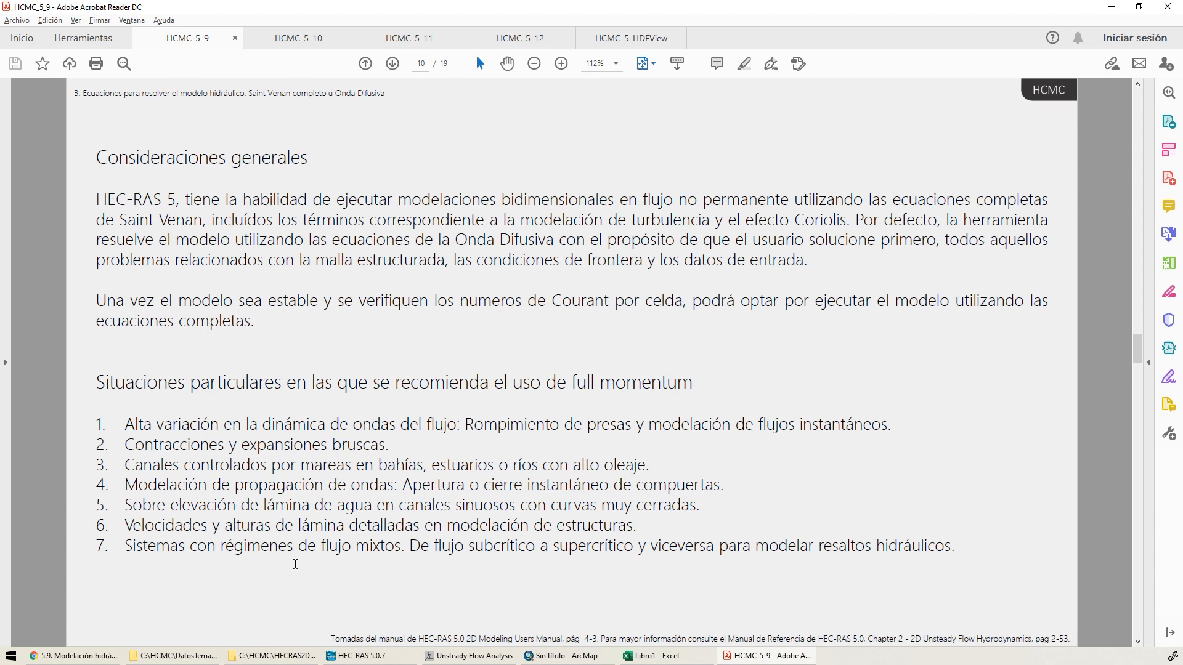
scroll(661, 331, down, 1)
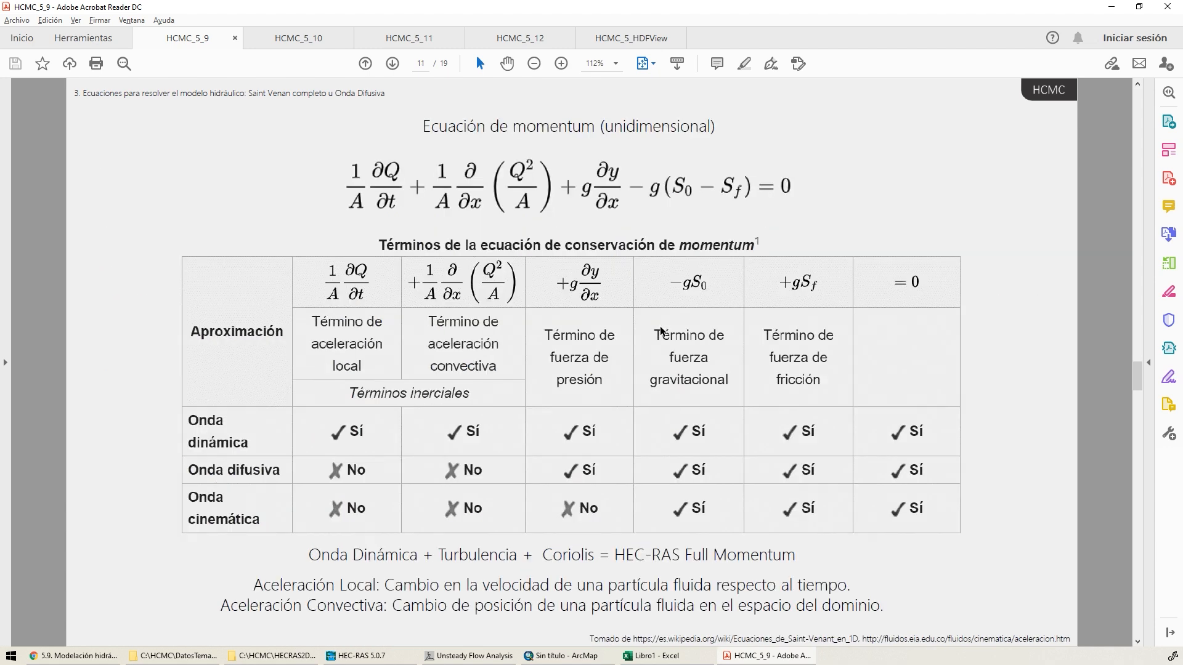